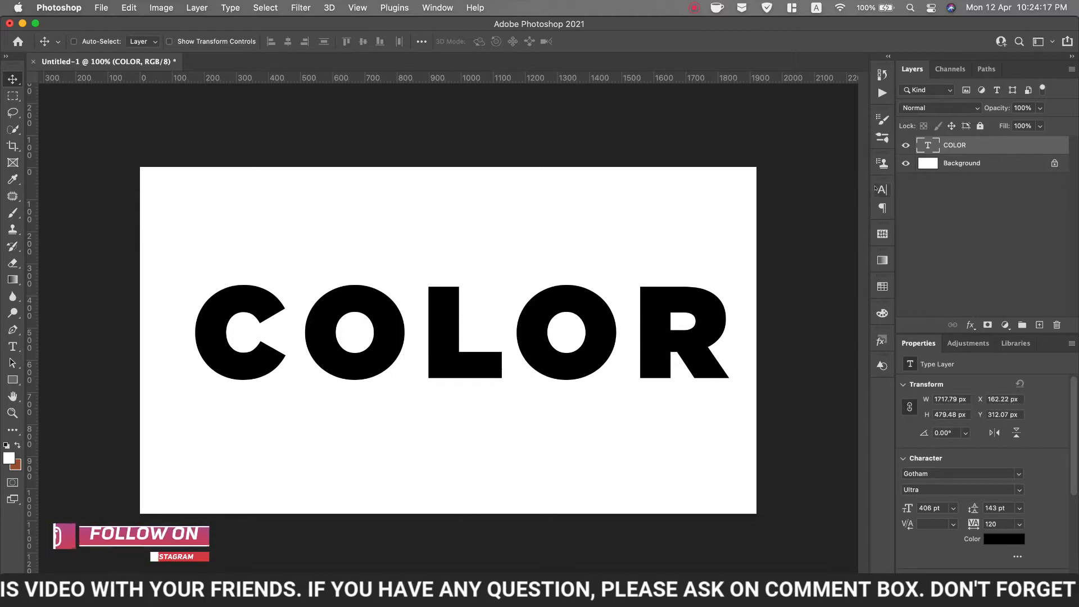
- Try several tracking values for the COLOR text and settle on 100
left_click(883, 189)
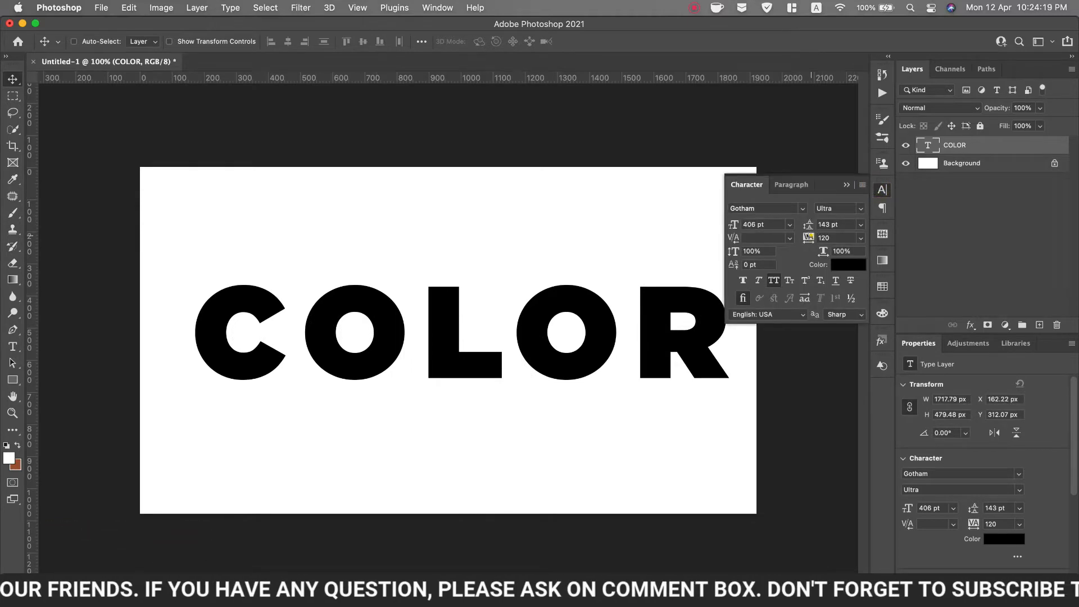
left_click(824, 238)
type("20")
key("Return")
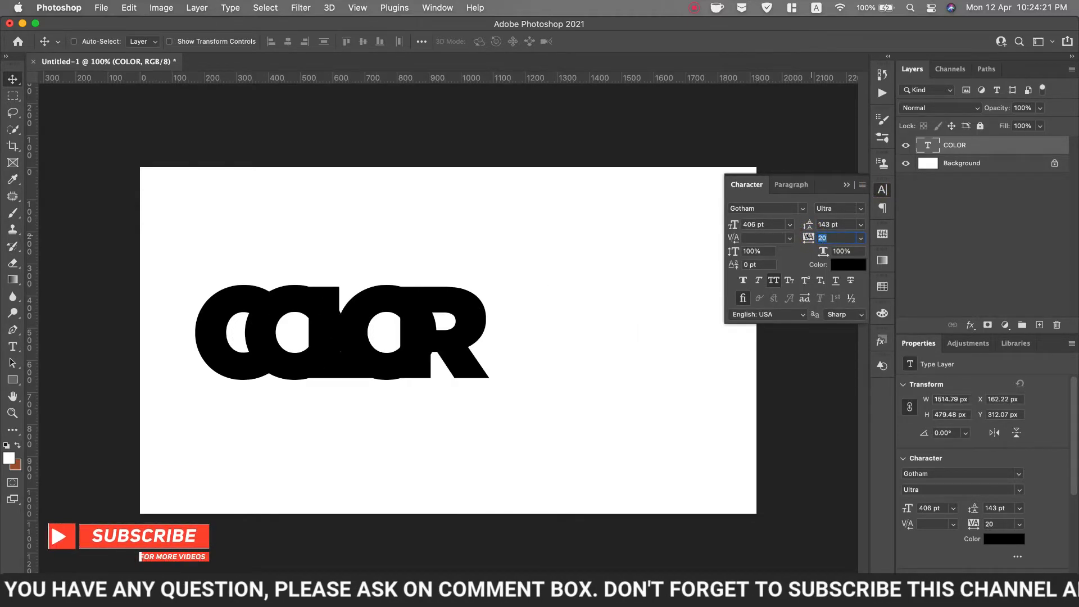
type("100")
key("Return")
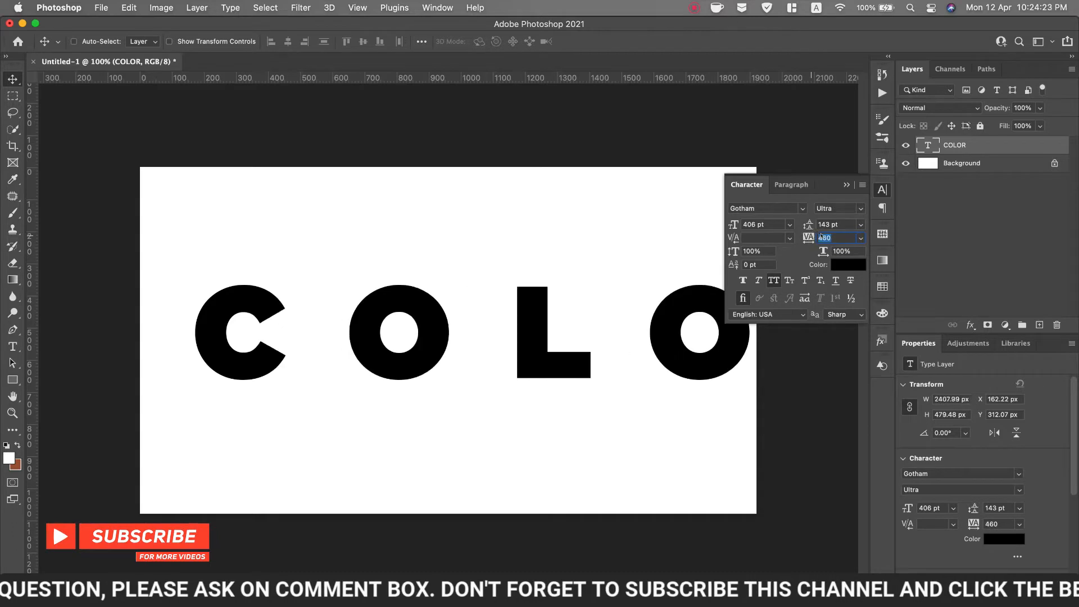
type("200")
key("Return")
key("Down")
key("Down")
key("Down")
key("Down")
key("Down")
key("Down")
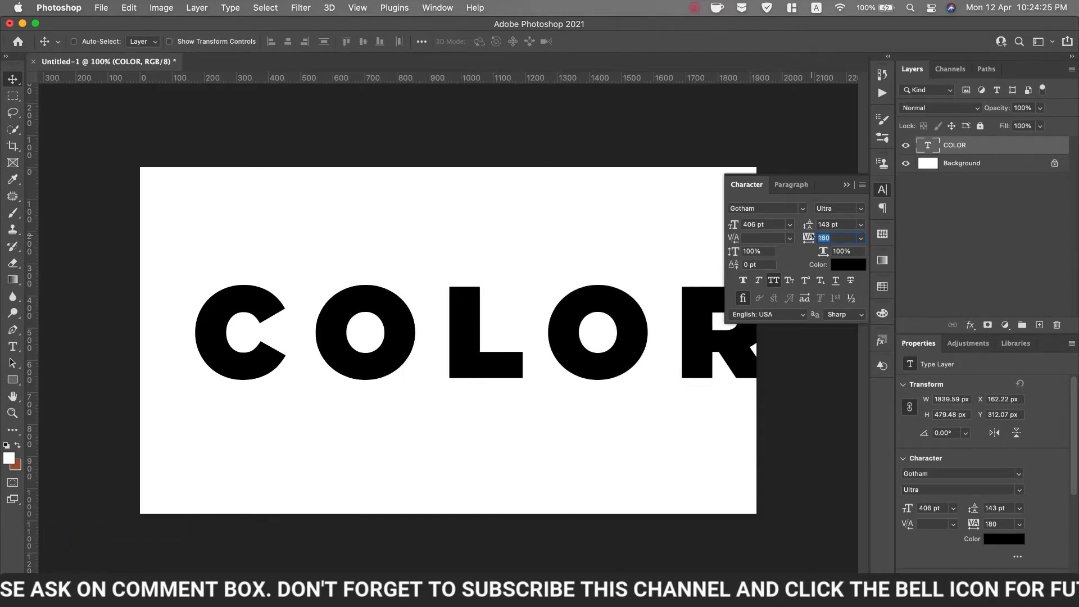
key("Down")
key("Down")
key("Down")
key("Down")
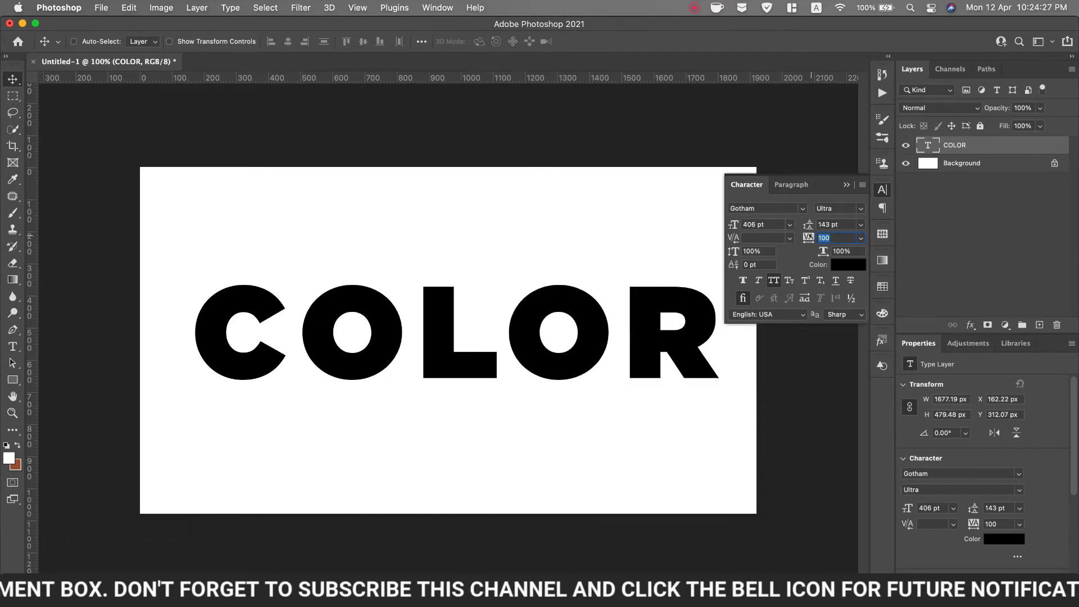
key("Return")
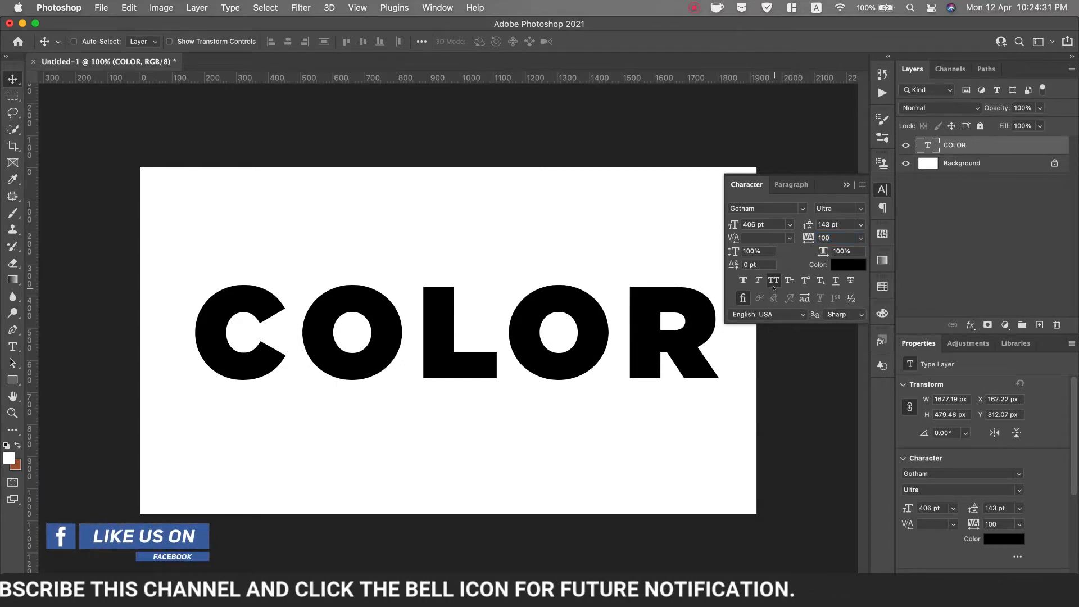
- Try the Gotham Black font style on the COLOR text and switch it back to Ultra
left_click(861, 208)
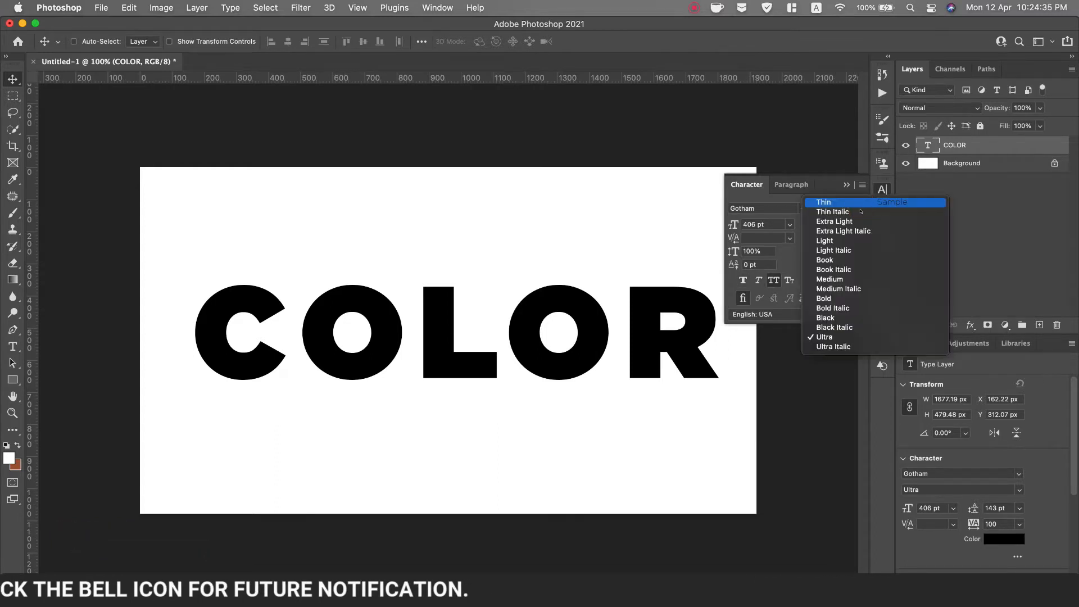
left_click(836, 318)
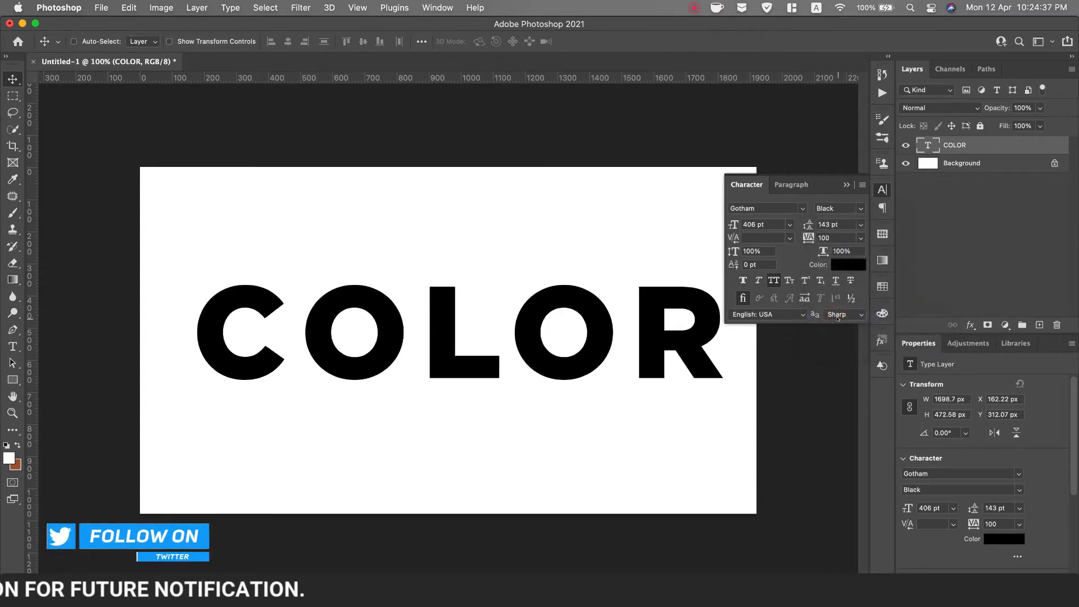
left_click(860, 209)
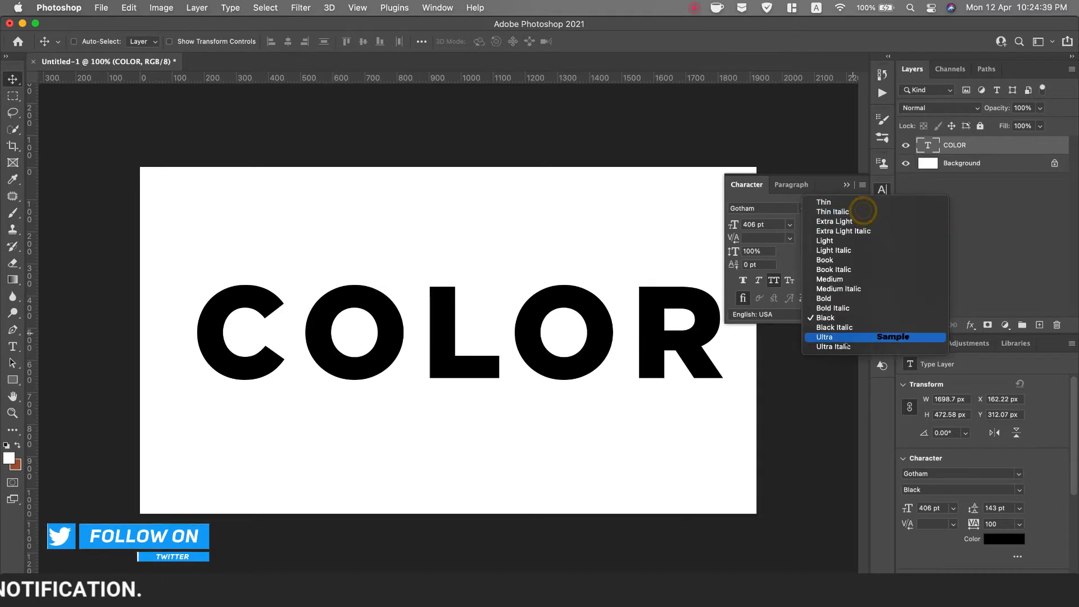
left_click(848, 337)
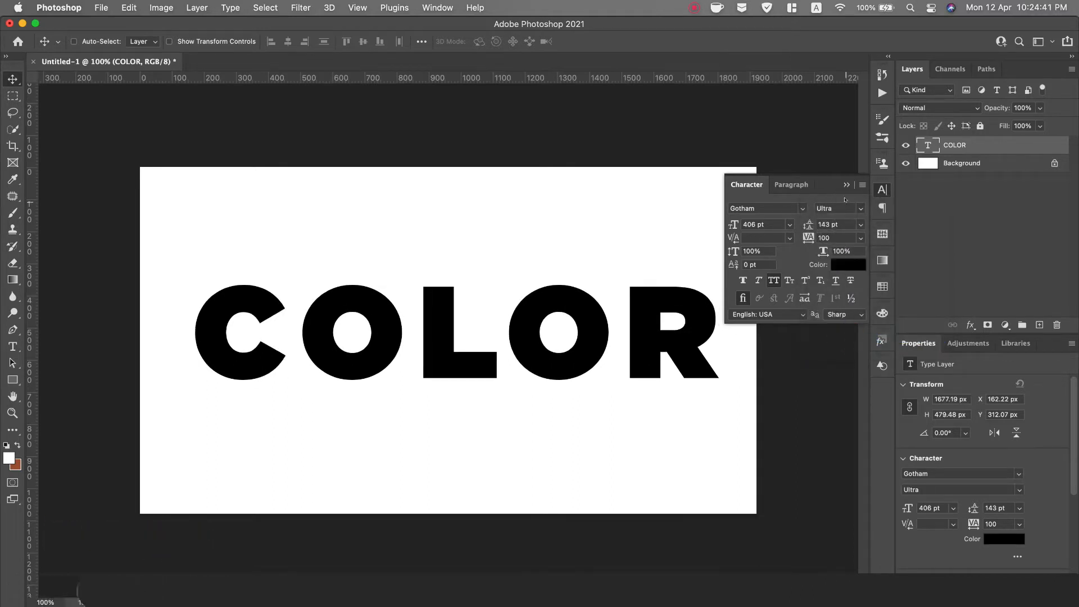
left_click(847, 186)
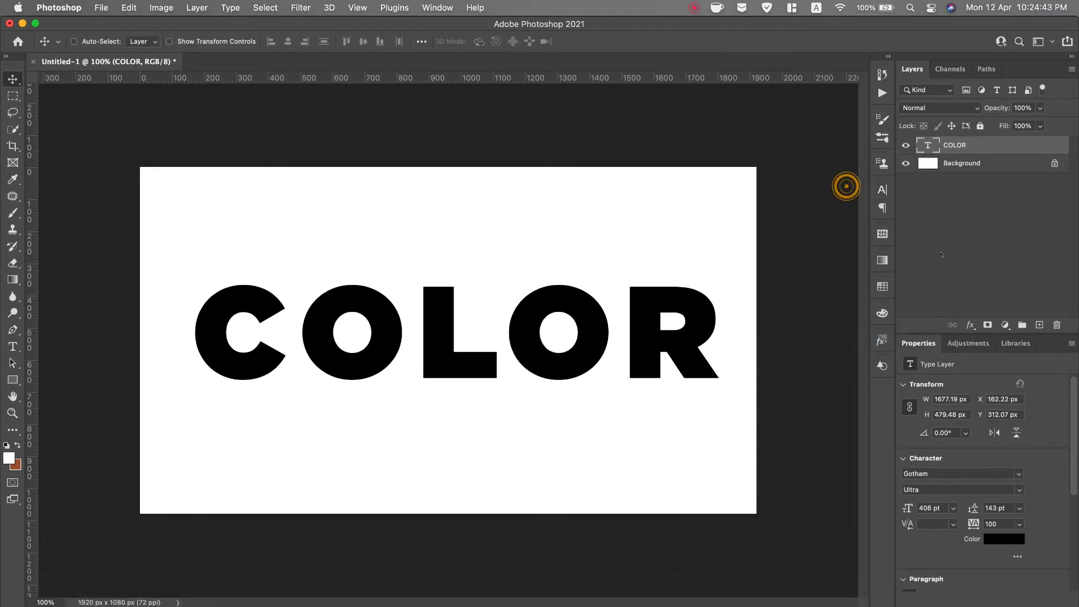
- Center the COLOR text horizontally and vertically on the Background layer
left_click(975, 164)
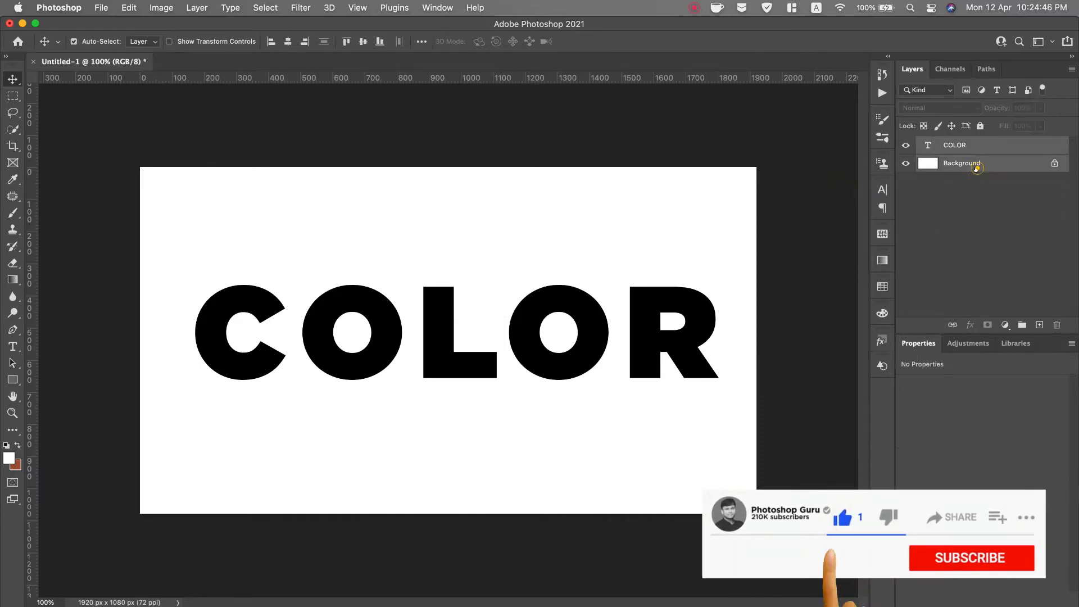
left_click(288, 41)
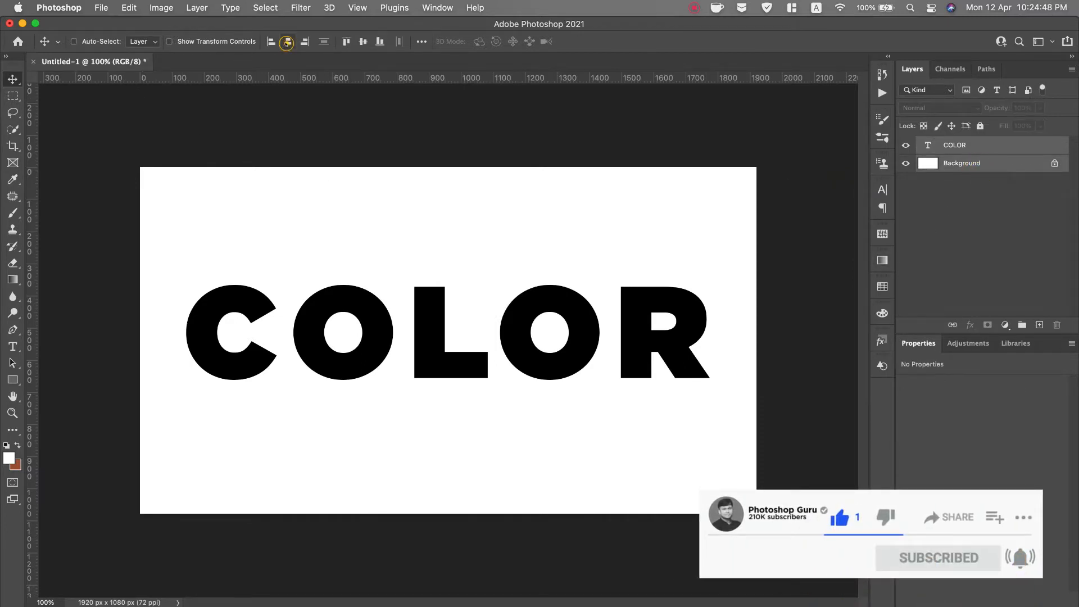
left_click(364, 42)
- Add a Gradient Overlay to the COLOR layer using the Black, White preset from the Basics group
left_click(993, 144)
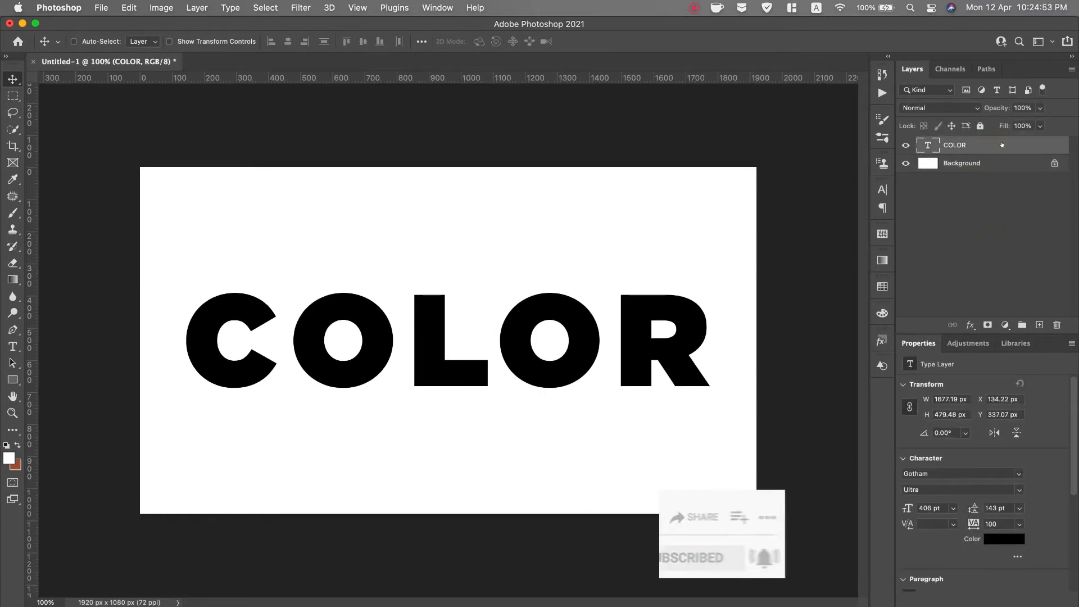
double_click(1004, 144)
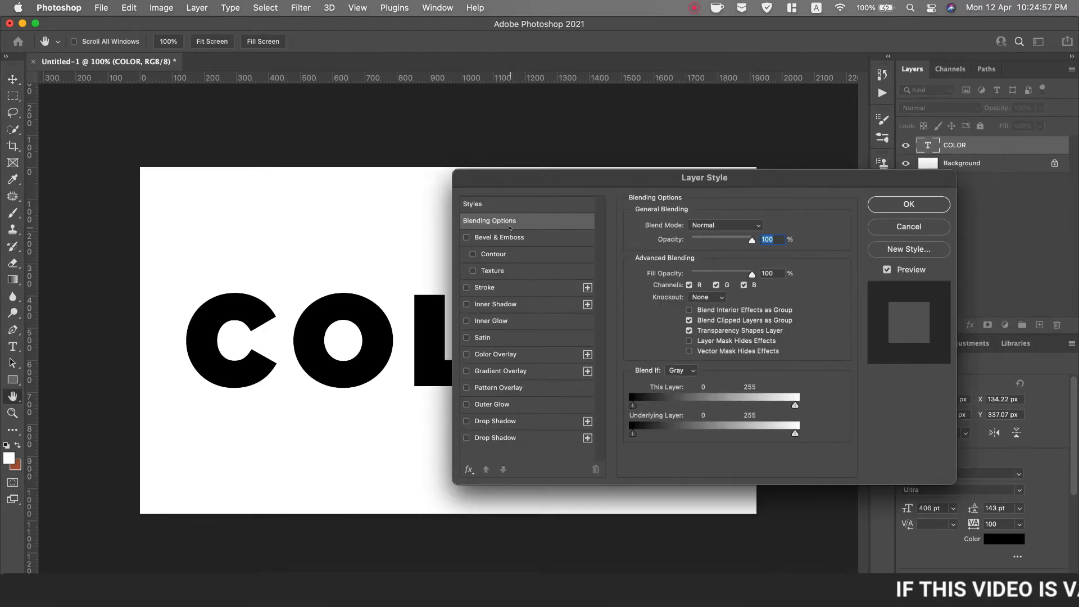
left_click(528, 372)
left_click(745, 256)
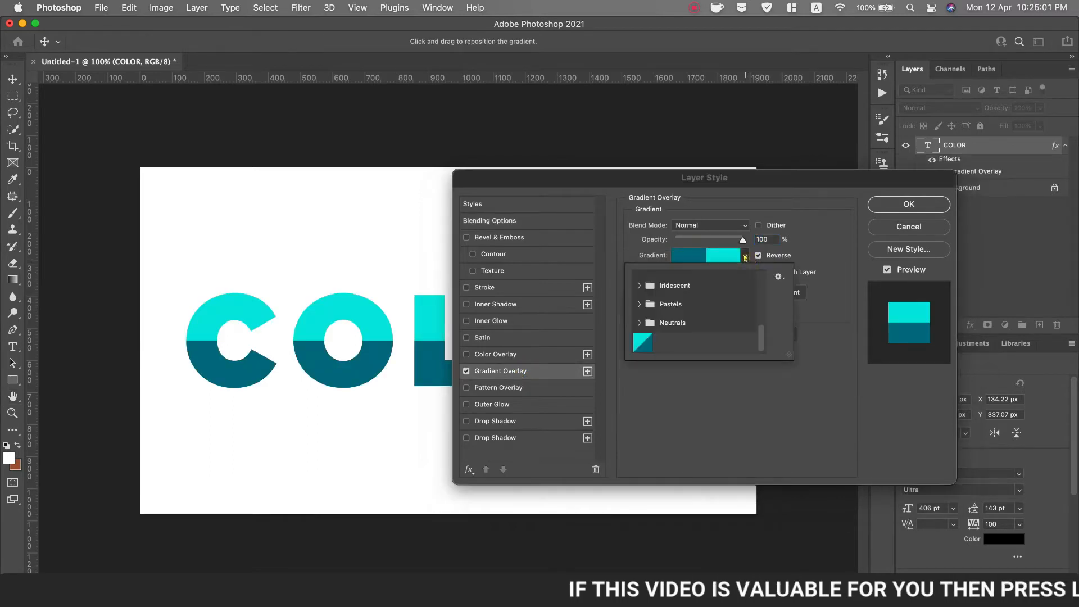
scroll(702, 278, "up", 5)
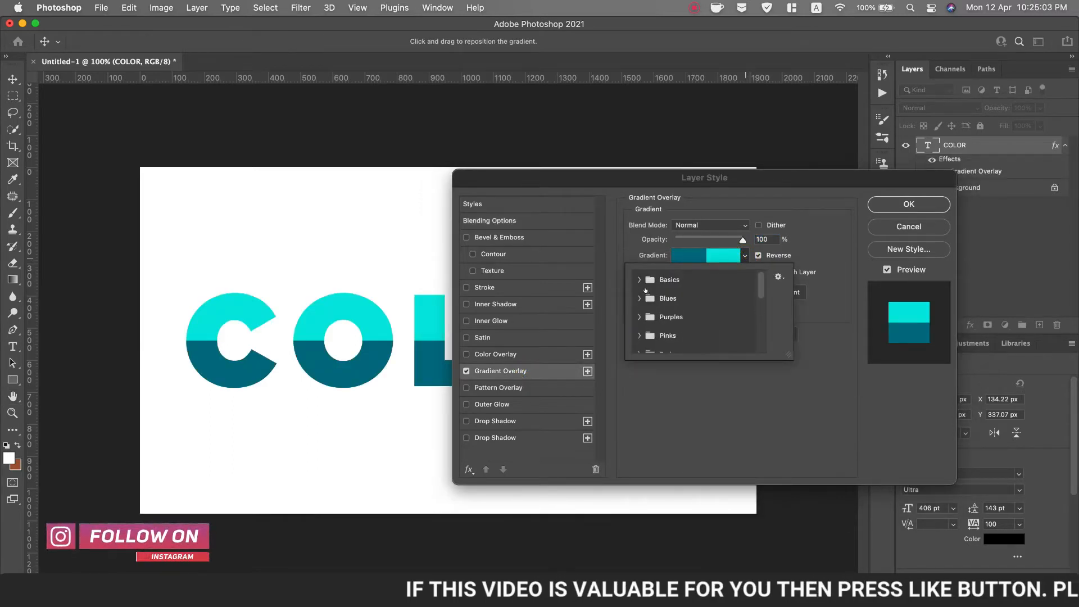
left_click(639, 279)
left_click(691, 304)
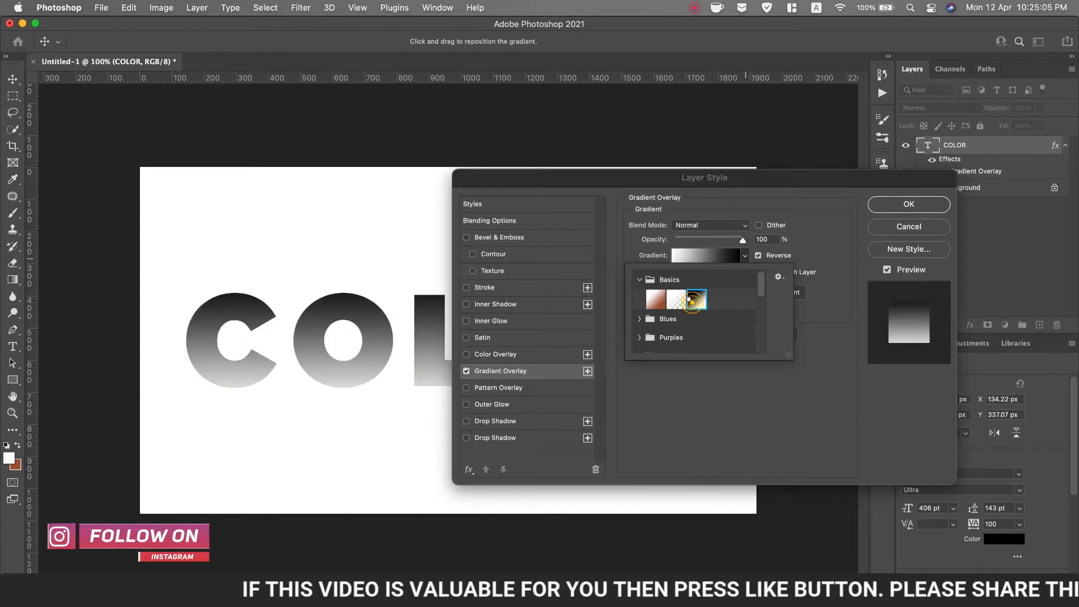
left_click(722, 405)
- Change the overlay gradient's black starting color stop to dark red 900126
left_click(709, 258)
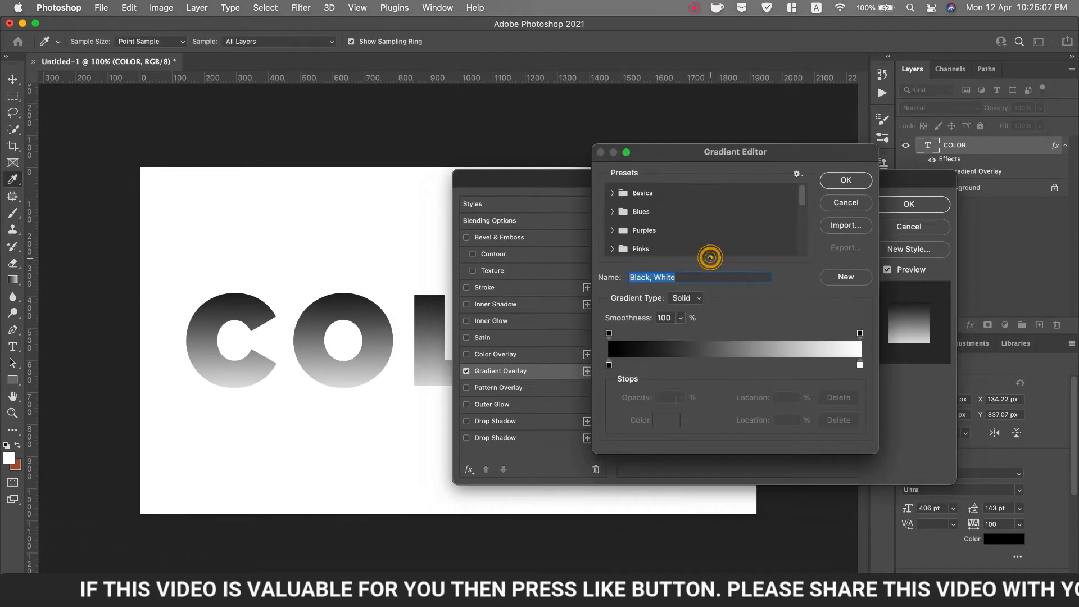
left_click(608, 366)
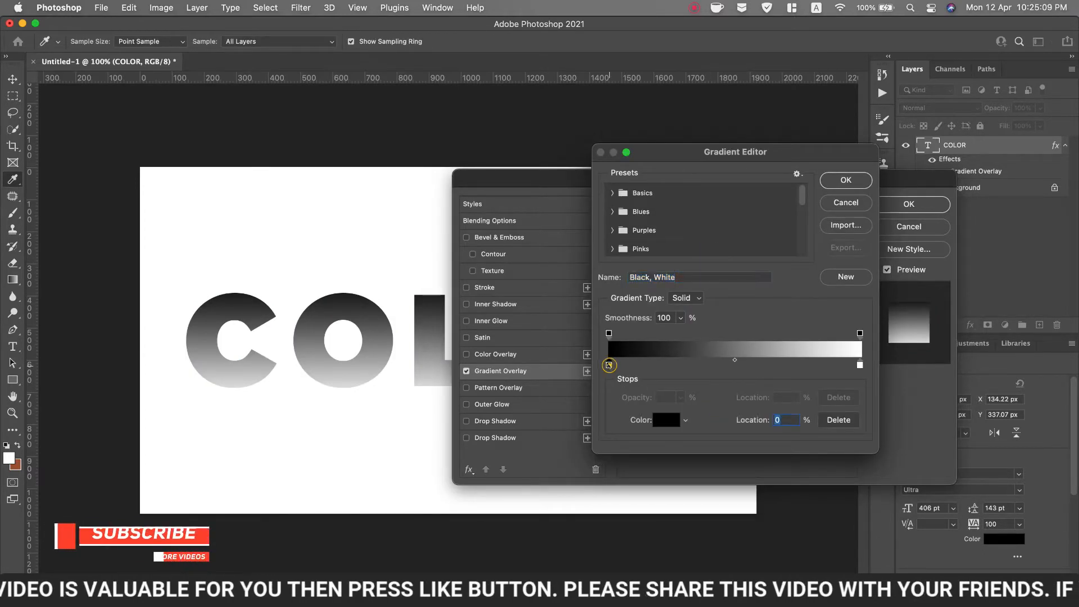
left_click(663, 422)
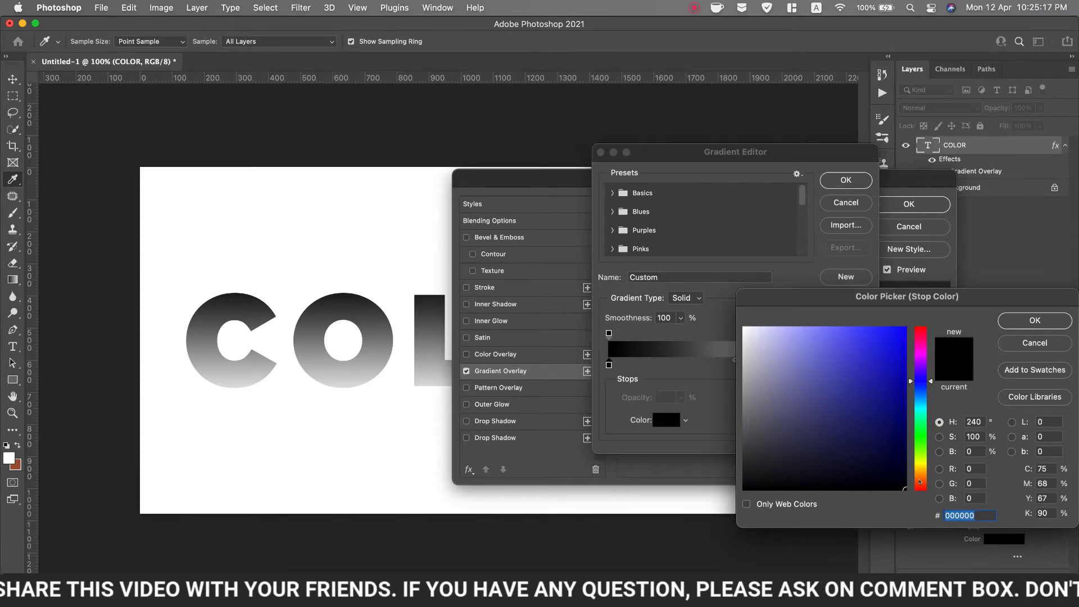
left_click_drag(921, 482, 924, 488)
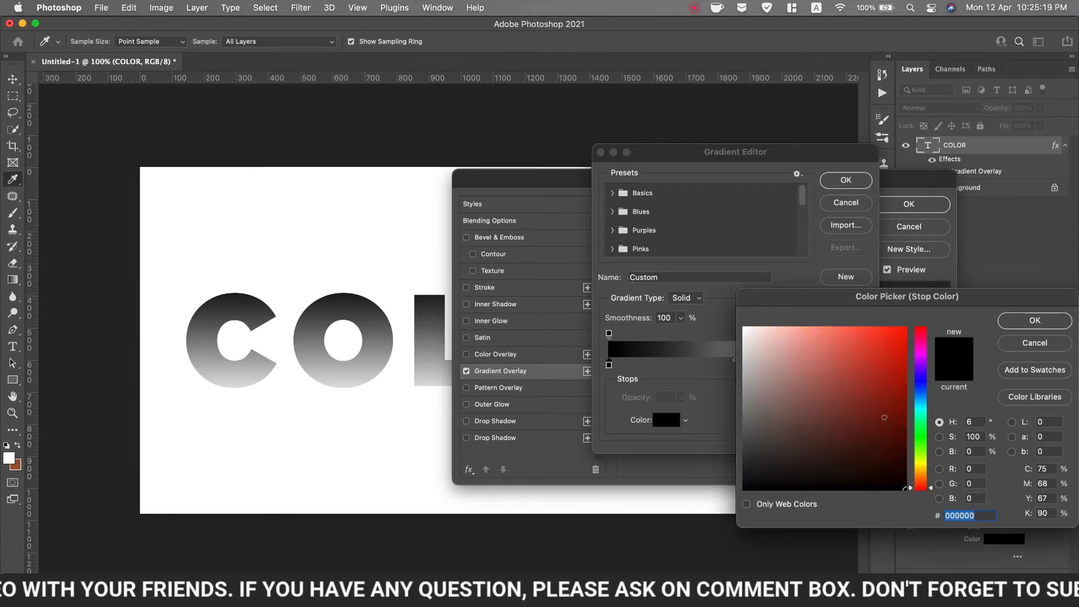
left_click_drag(891, 414, 897, 406)
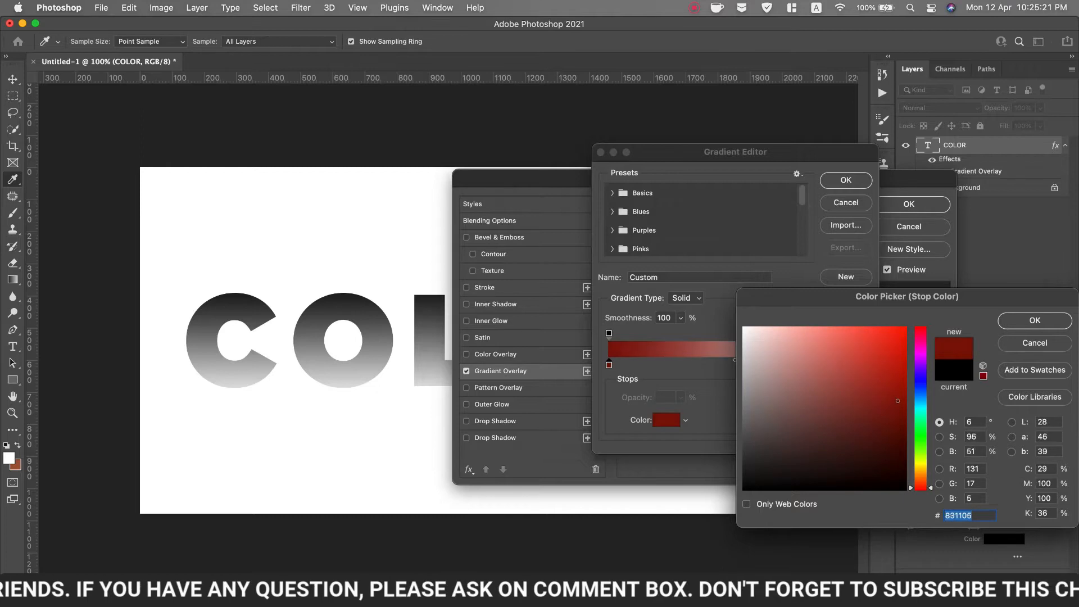
left_click(920, 335)
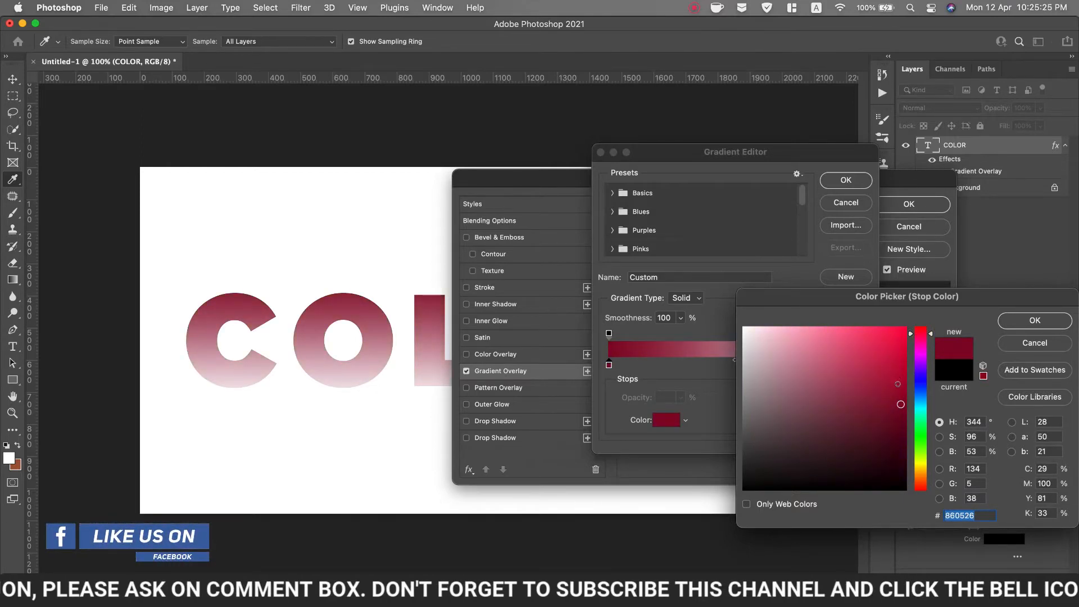
left_click_drag(899, 388, 901, 394)
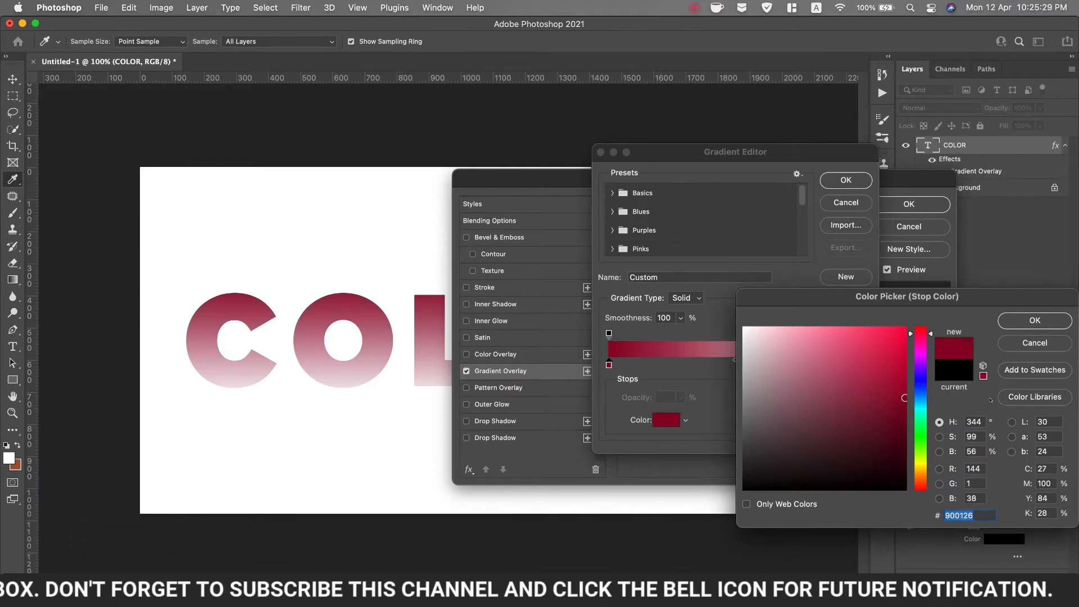
left_click(1035, 321)
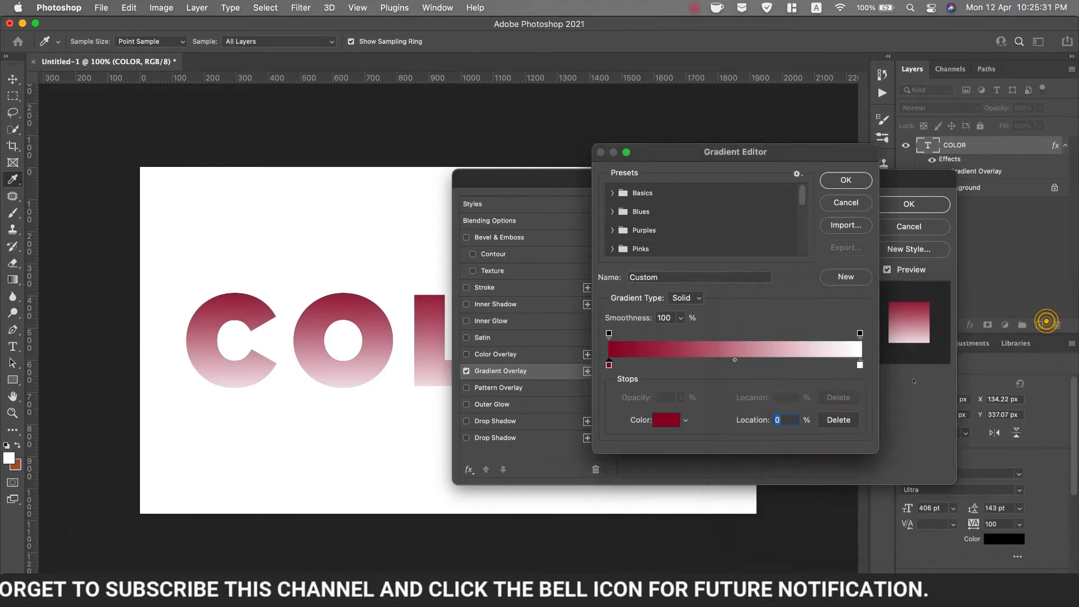
- Change the gradient's white end stop to a light red with hue 0, saturation 54% and brightness 99%
left_click(860, 366)
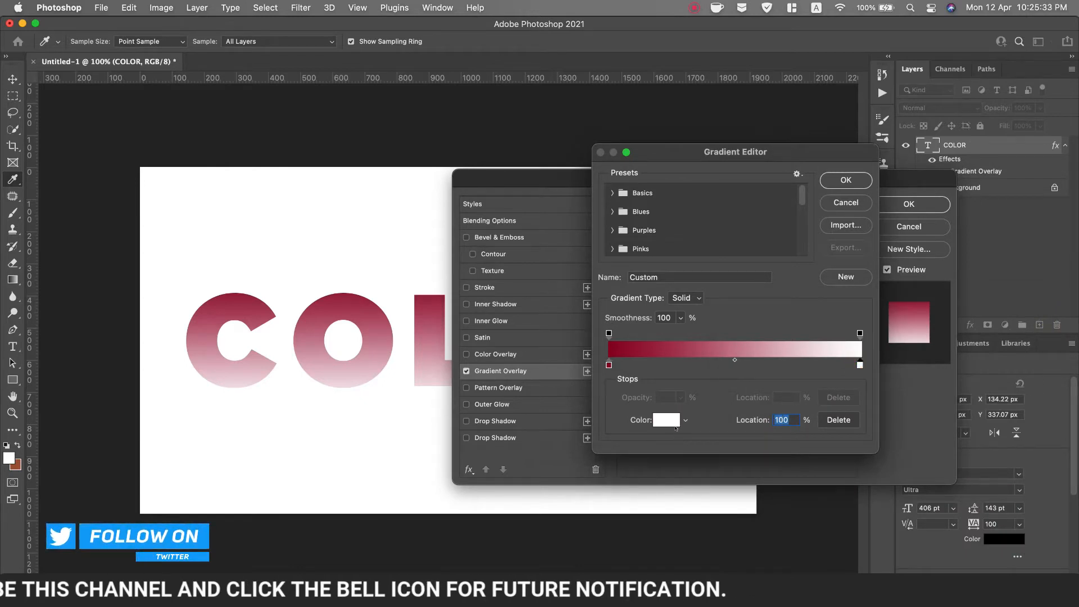
left_click(669, 420)
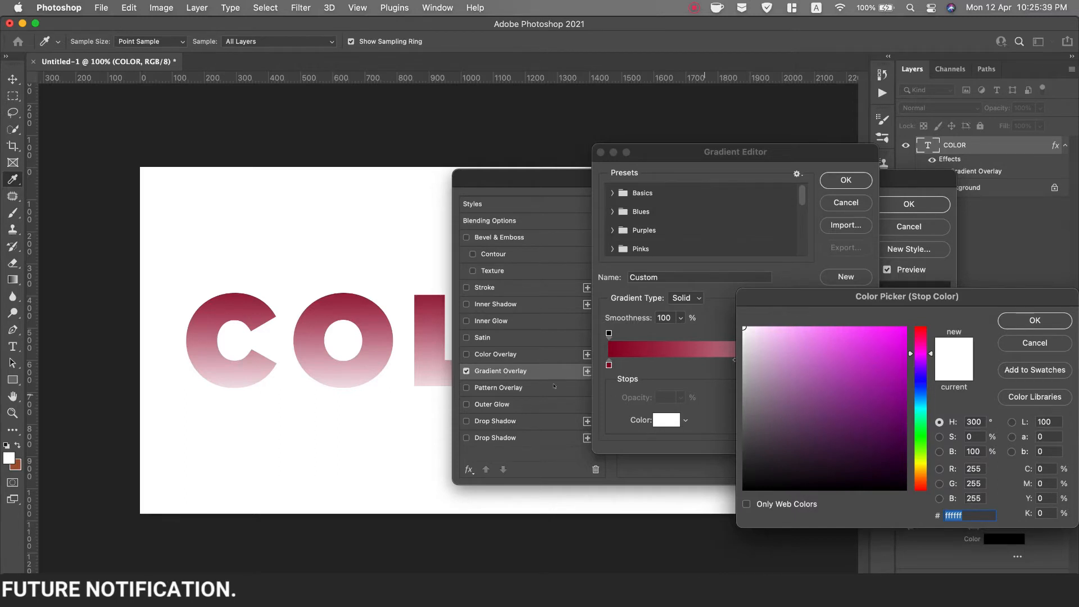
left_click(431, 298)
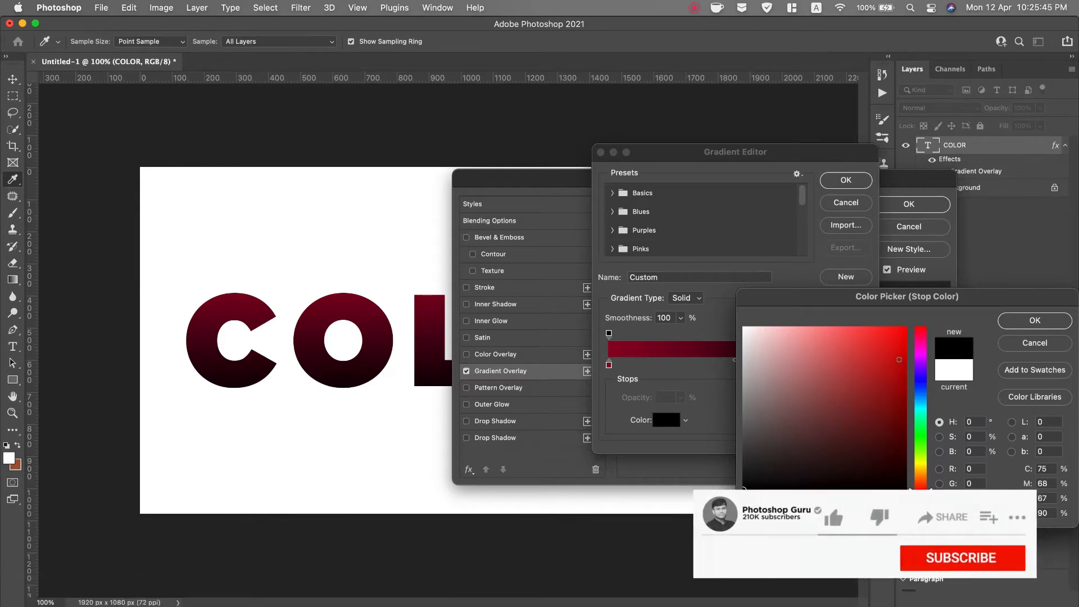
left_click_drag(899, 360, 789, 404)
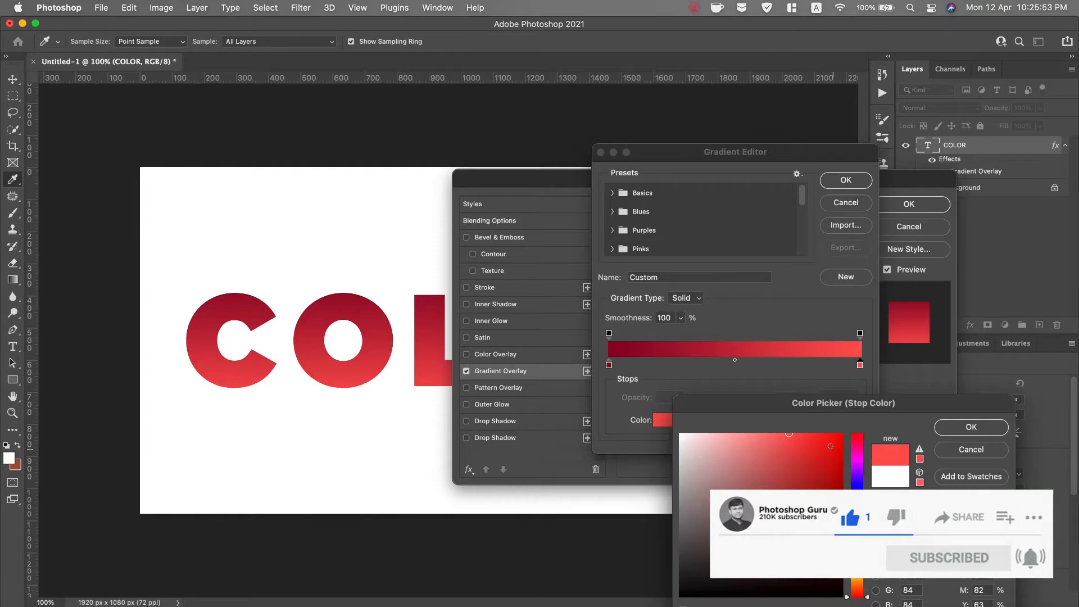
left_click(771, 433)
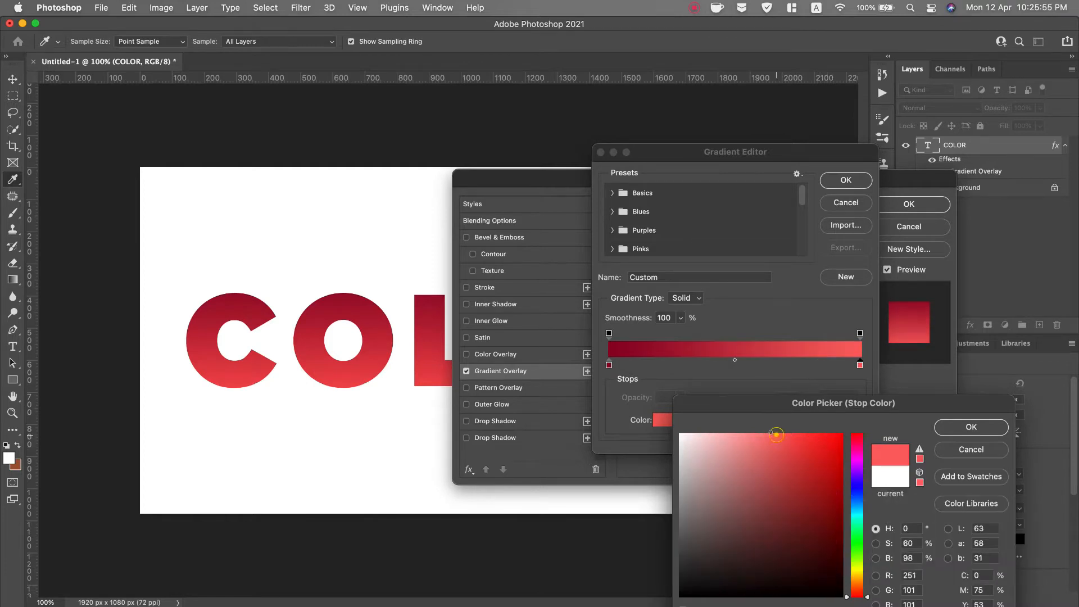
left_click(768, 435)
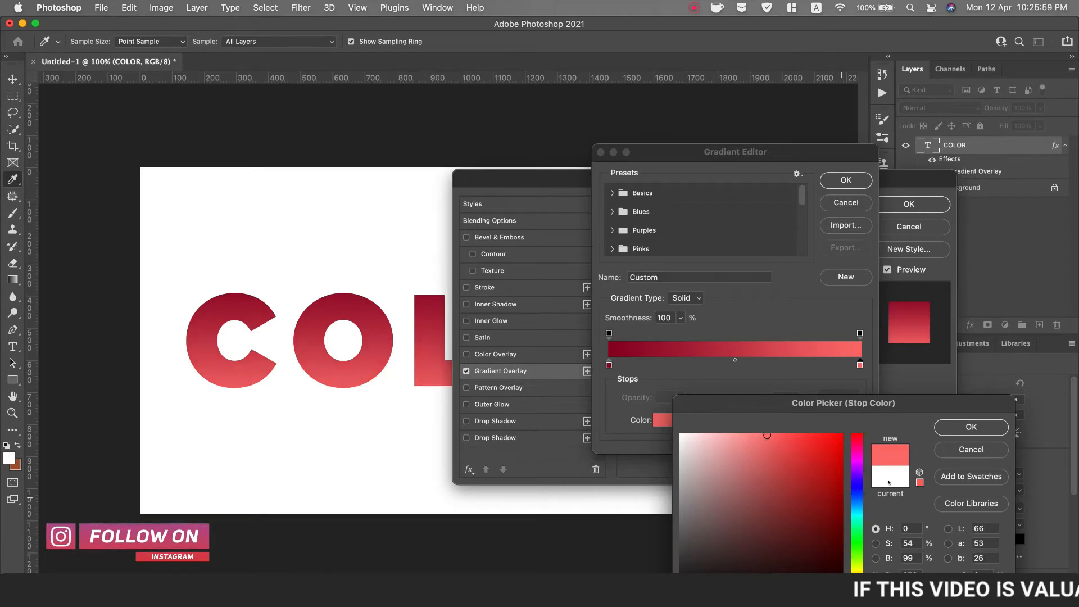
left_click(972, 426)
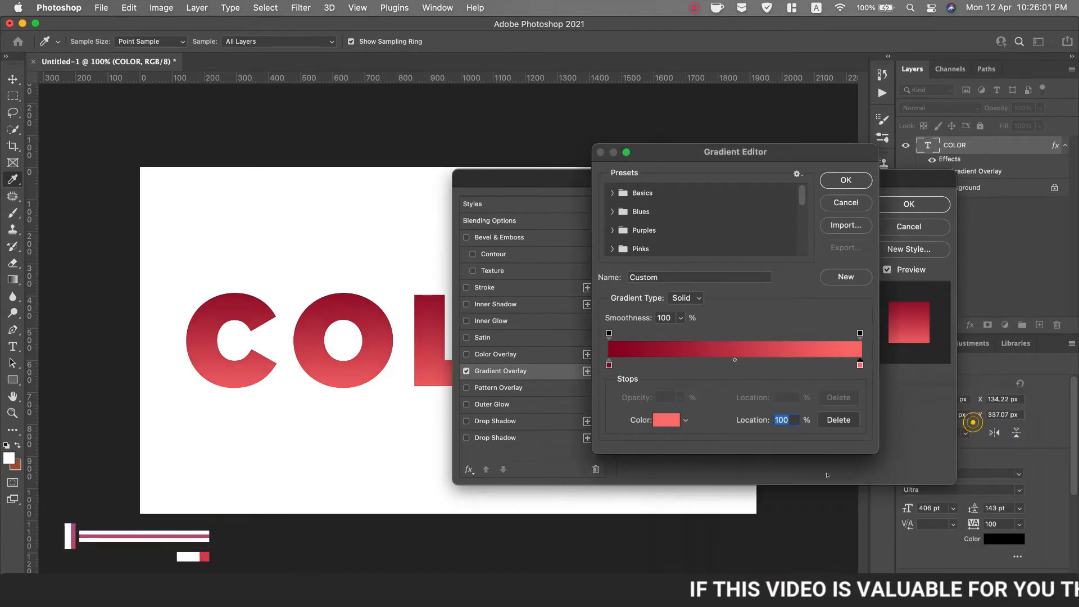
- Set the dark red color stop's location to 50% in the gradient
left_click(609, 364)
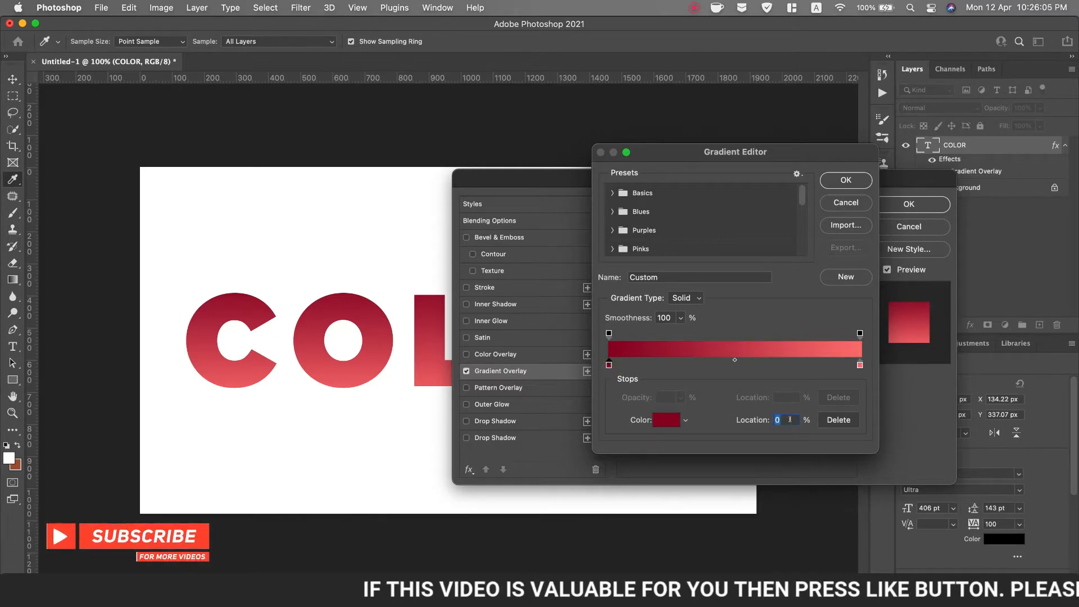
type("50")
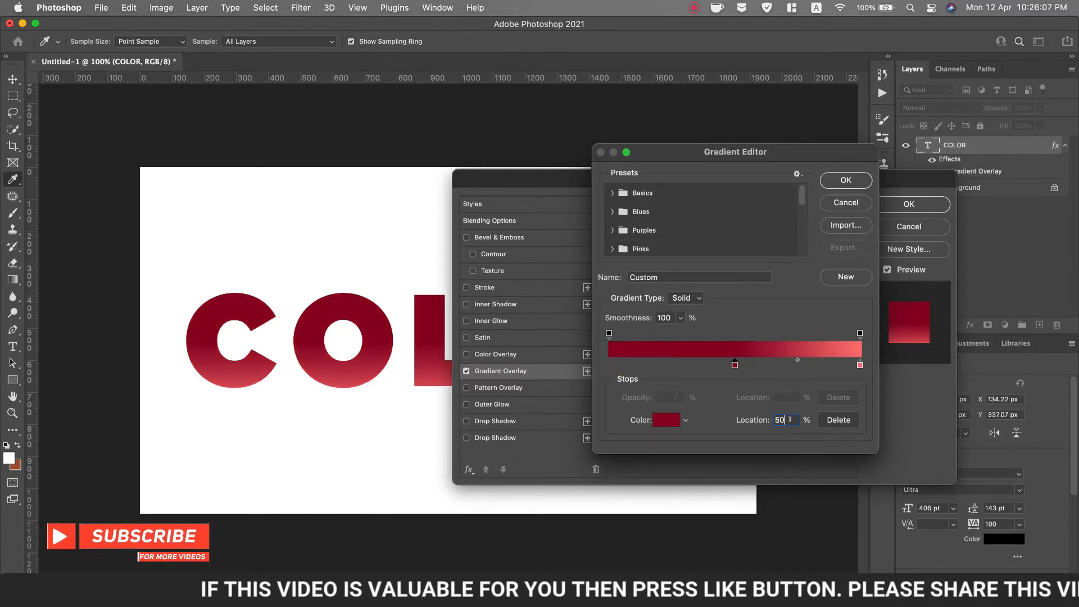
- Set the light red color stop's location to 50% and save the hard-edged two-tone gradient as a new preset
left_click(860, 365)
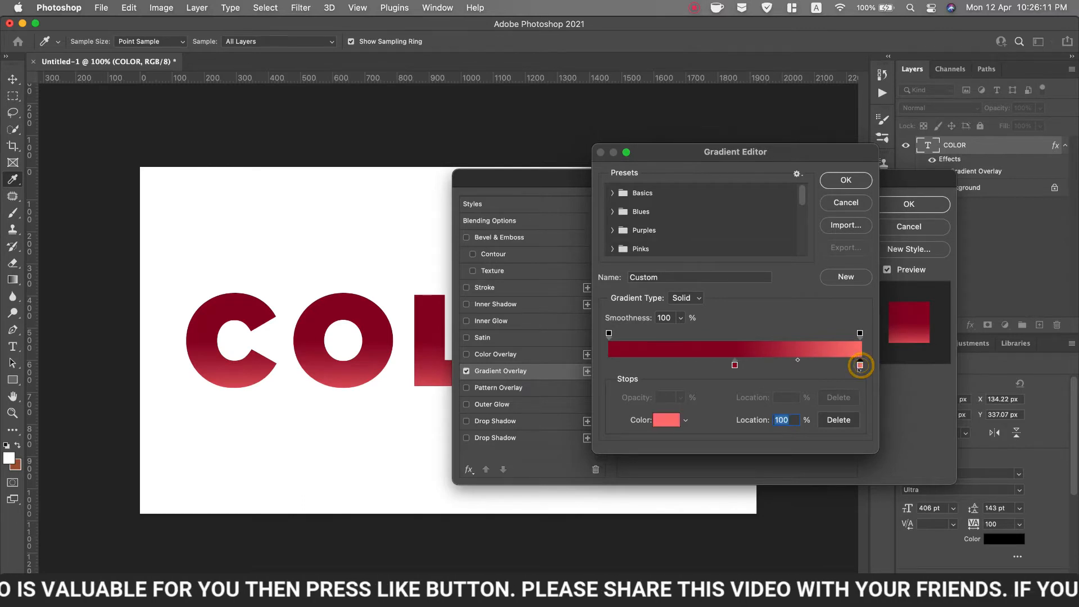
type("50")
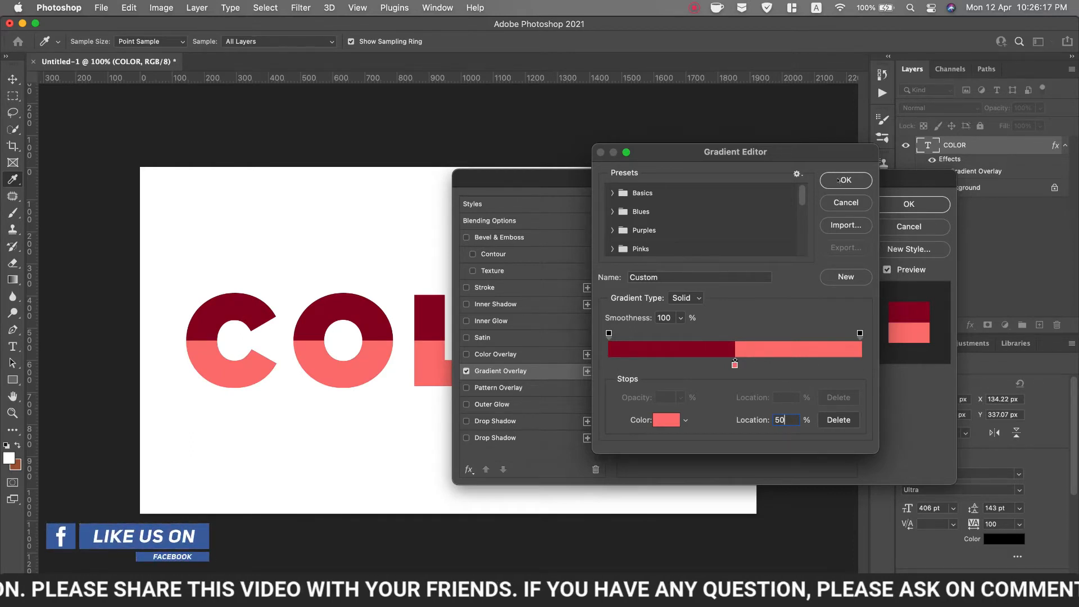
scroll(681, 211, "down", 5)
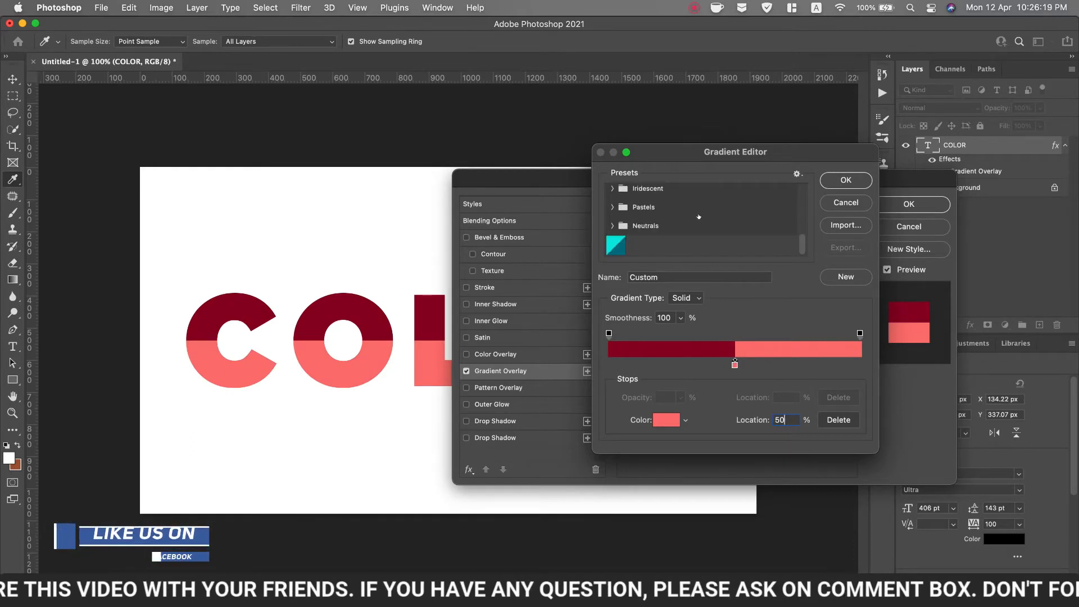
left_click(847, 276)
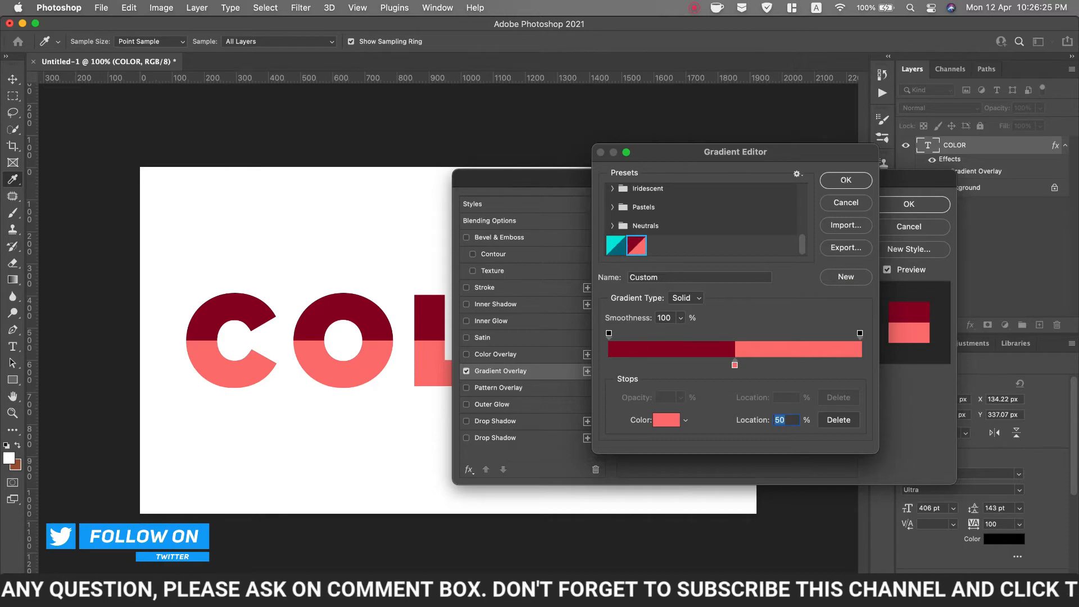
- Accept the edited gradient, turn off Reverse for the Gradient Overlay and apply the layer style
left_click(846, 180)
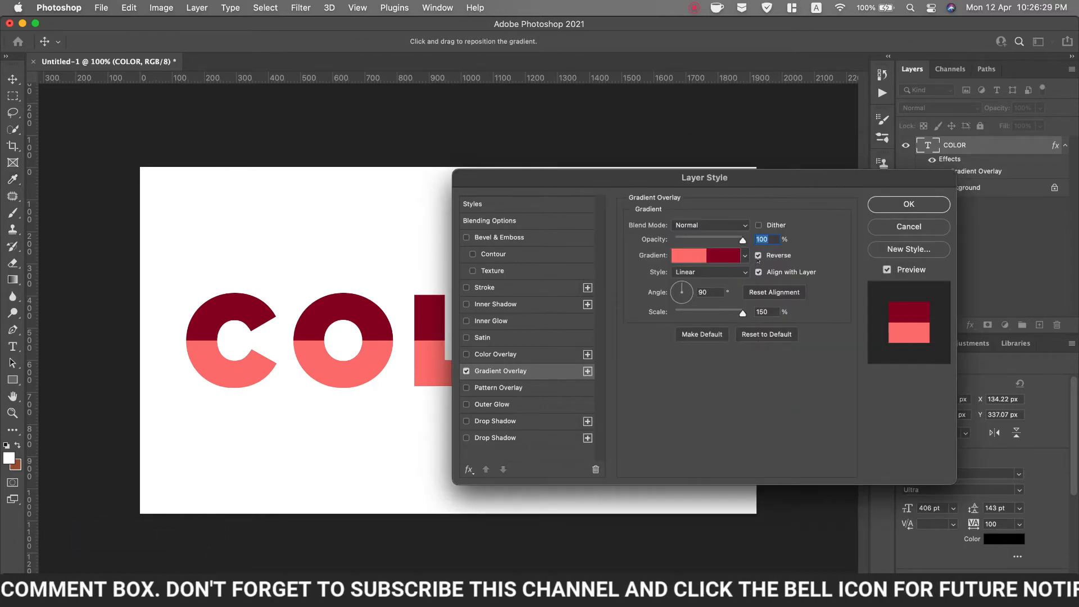
left_click(758, 256)
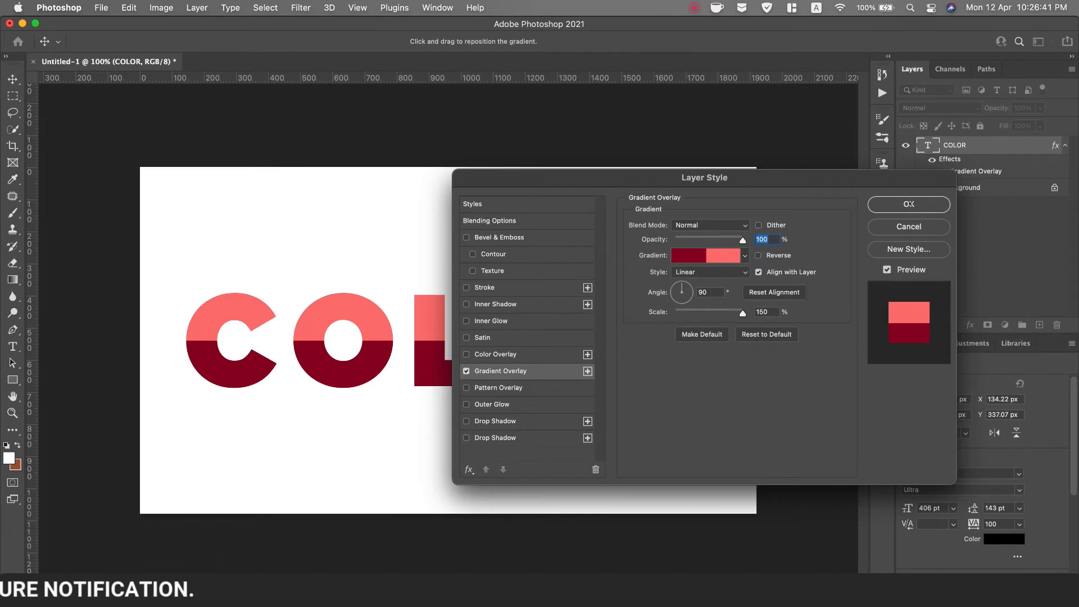
left_click(909, 204)
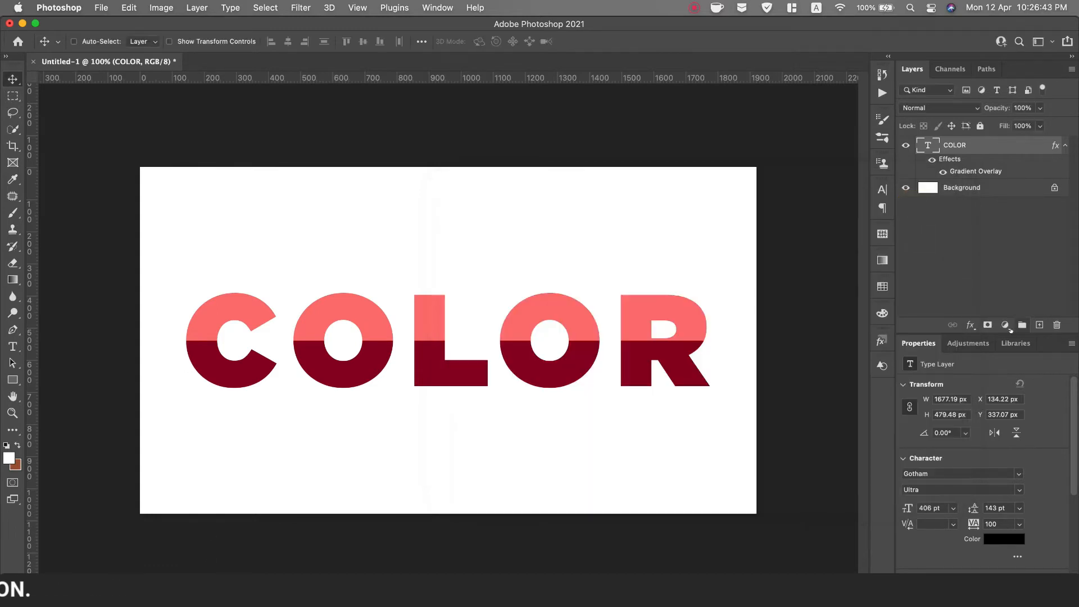
- Add a Gradient Fill layer directly above the Background using the saved dark red and light red preset
left_click(1005, 325)
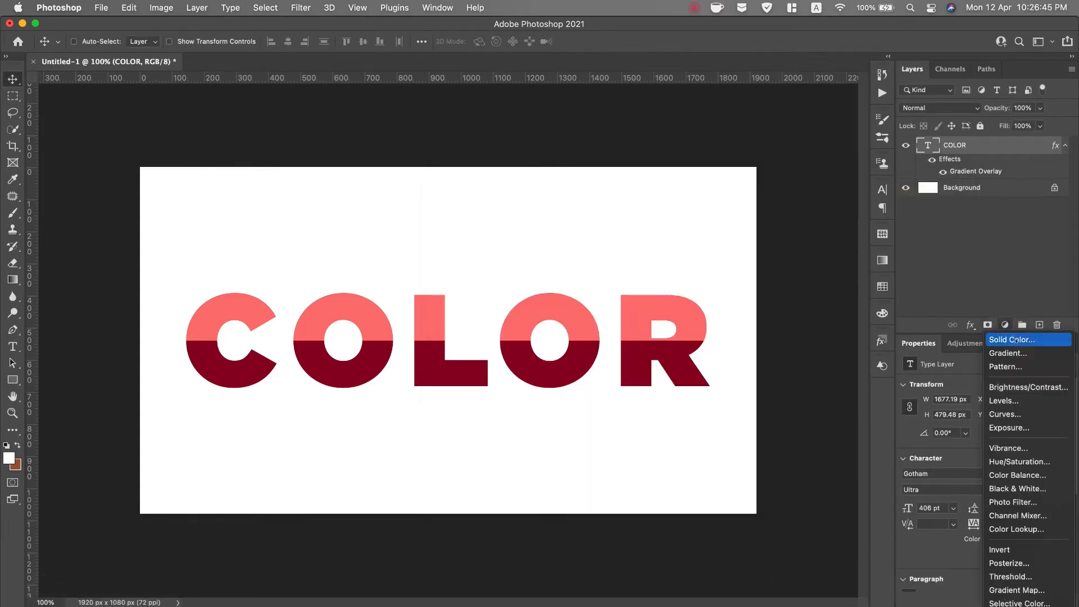
left_click(967, 188)
left_click(974, 187)
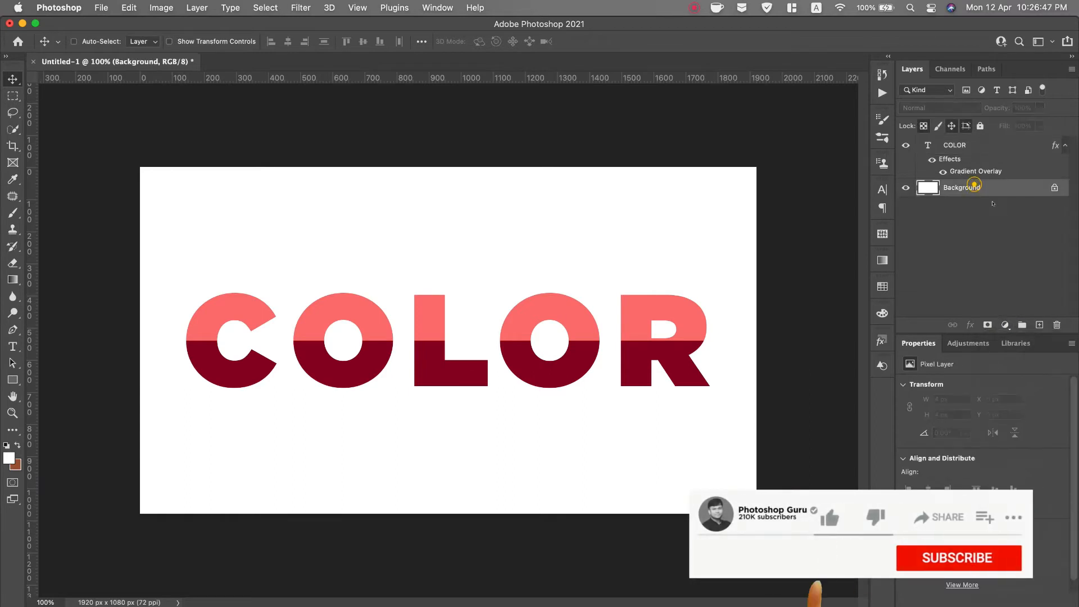
left_click(1005, 325)
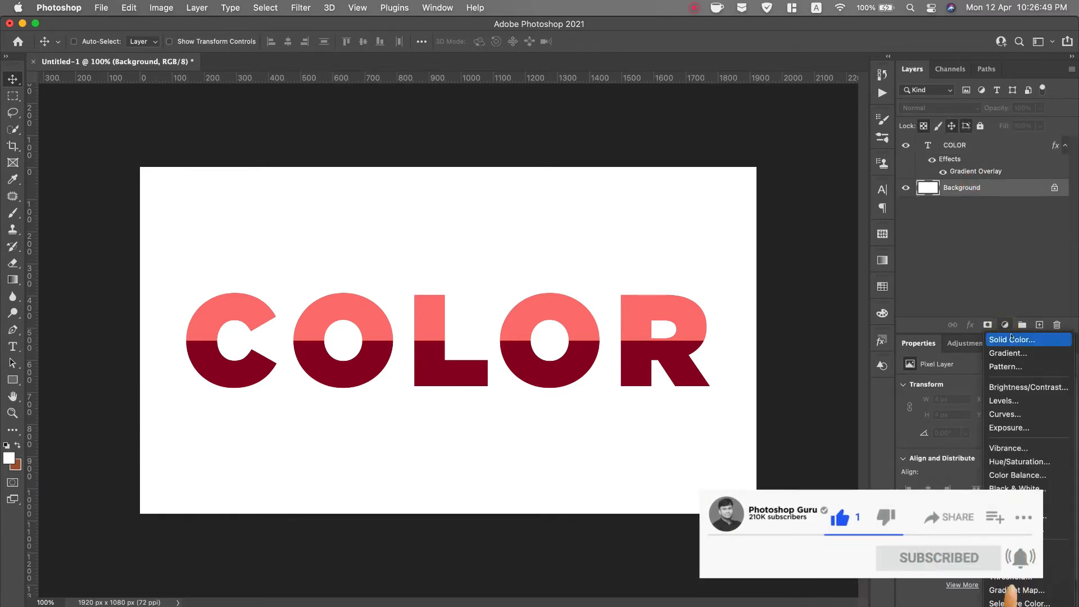
left_click(1013, 354)
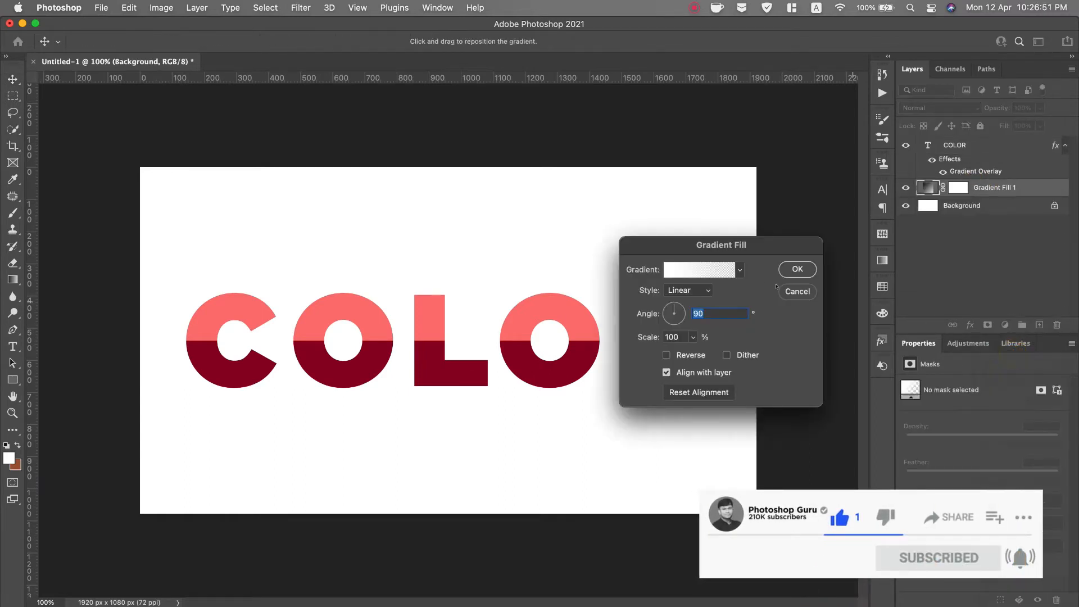
left_click(741, 270)
scroll(692, 326, "down", 10)
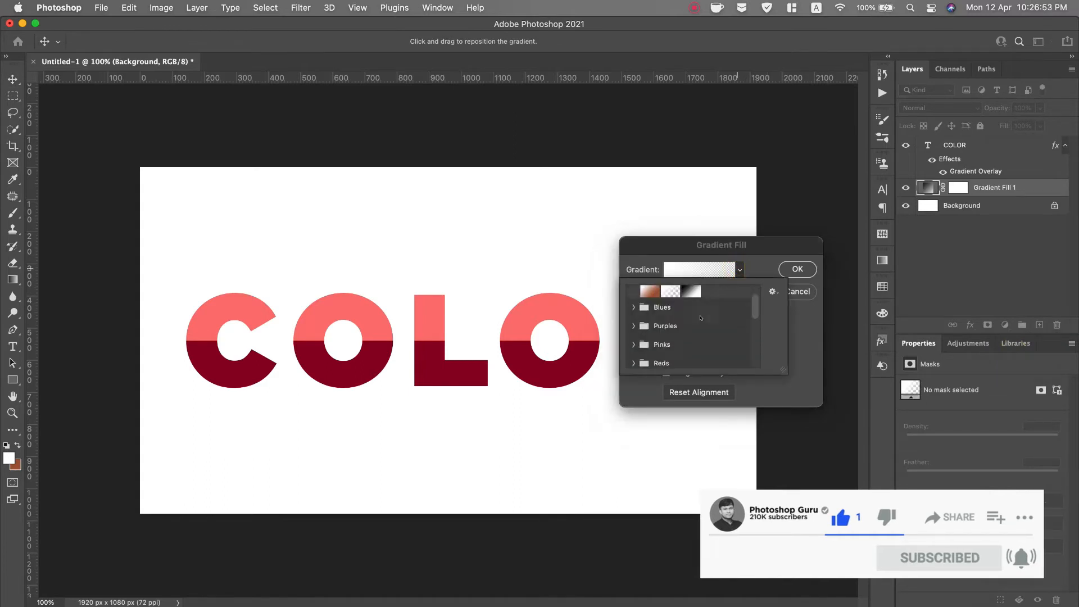
left_click(659, 355)
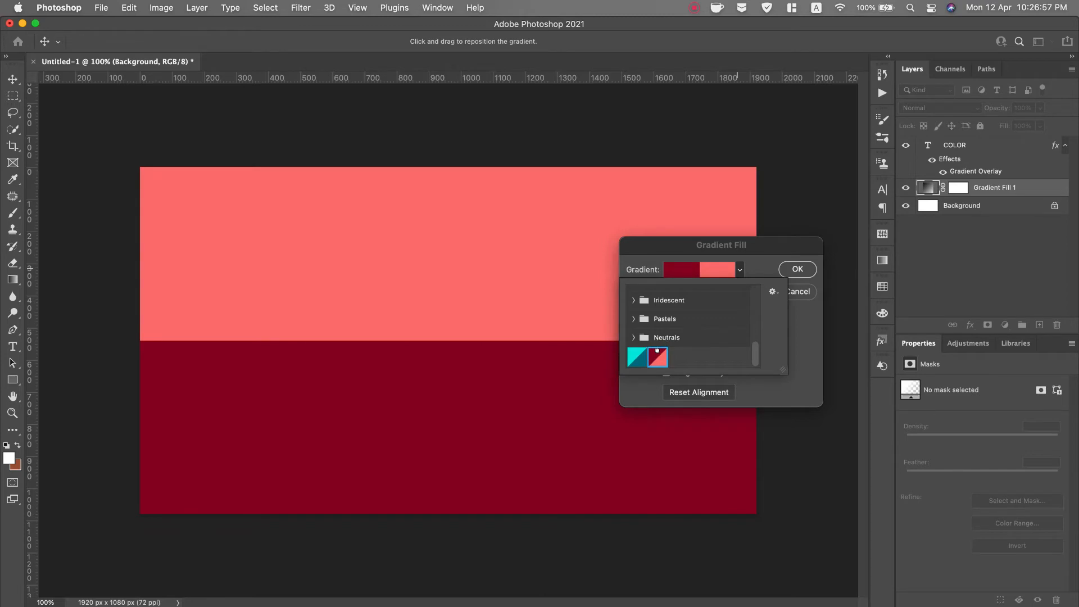
- Reverse the background gradient fill and apply it
left_click(801, 331)
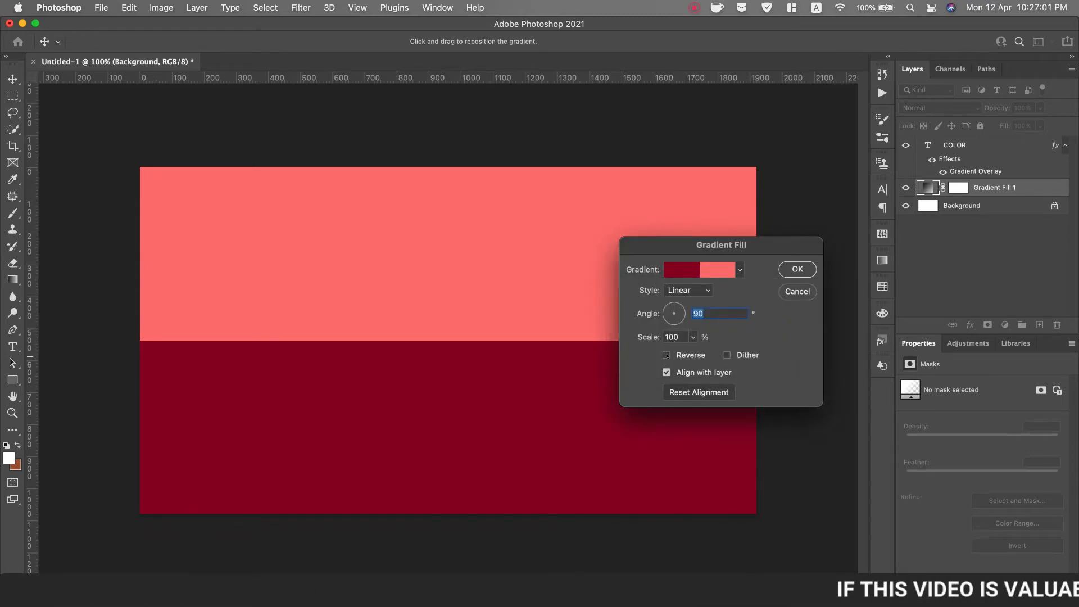
left_click(667, 355)
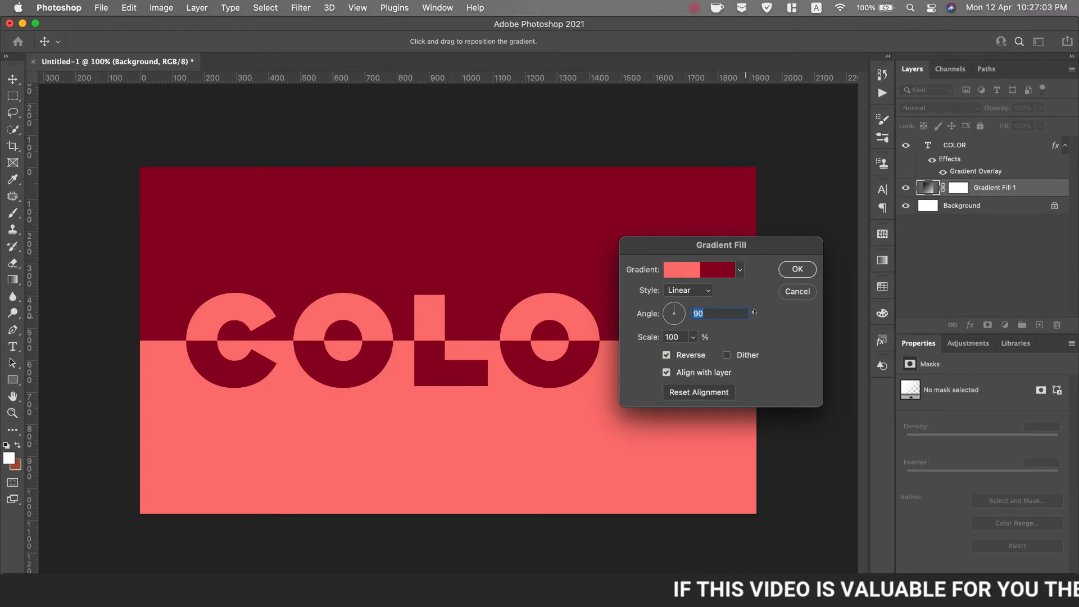
left_click(798, 269)
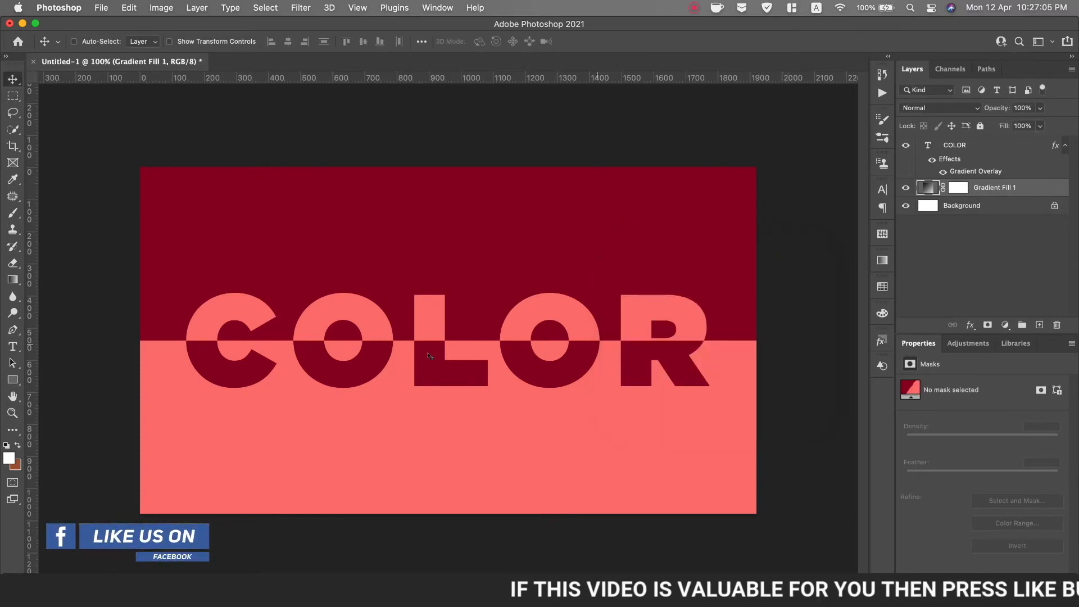
- Add Bevel & Emboss to the COLOR layer with depth 251%, size 29 px and soften 8 px
double_click(996, 145)
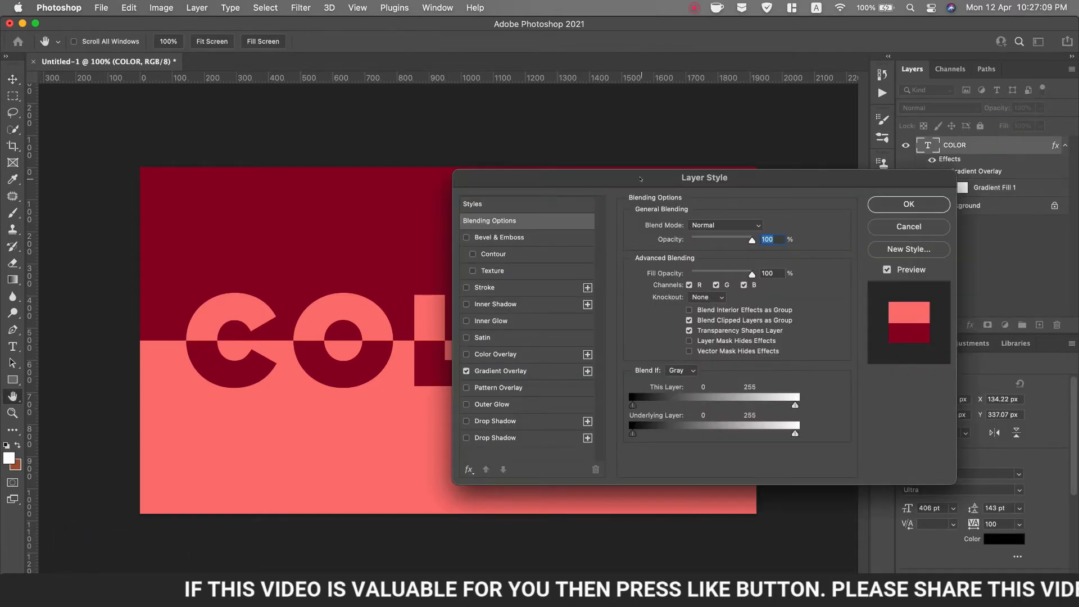
left_click_drag(640, 179, 749, 178)
left_click(586, 237)
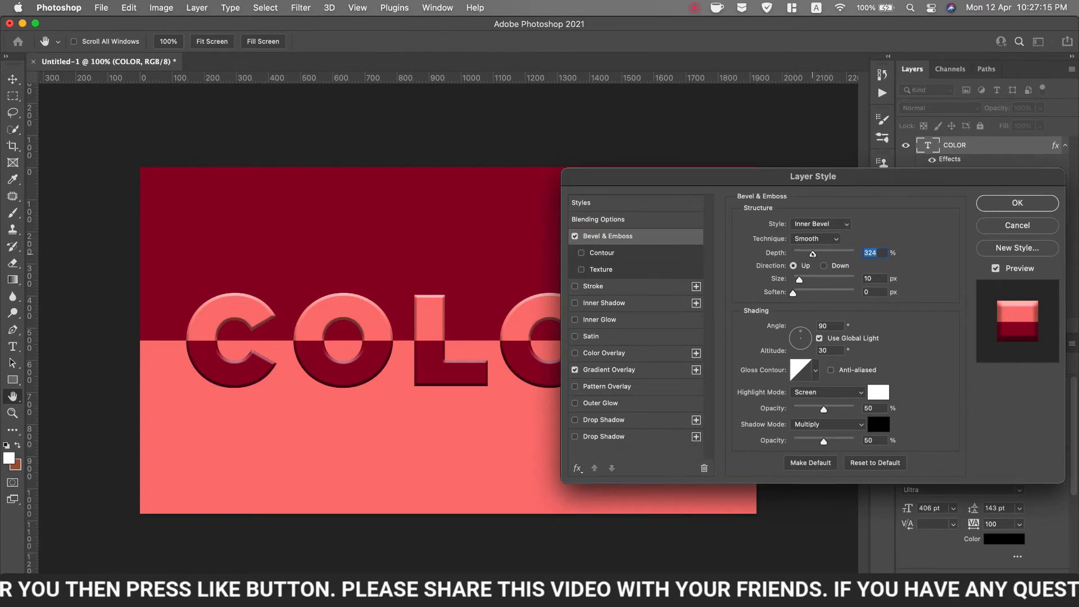
left_click_drag(813, 253, 798, 253)
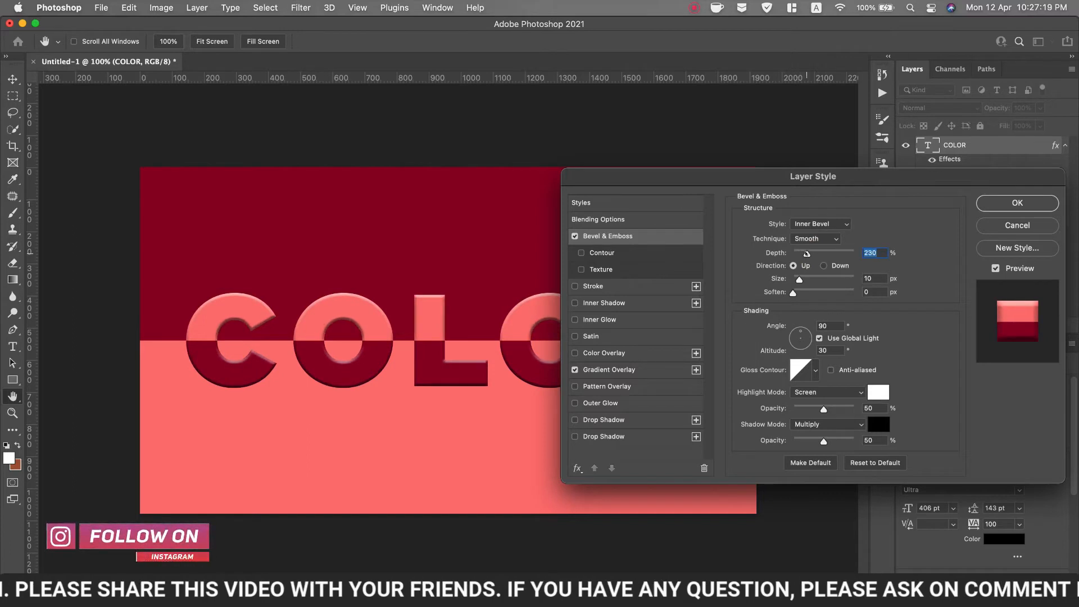
left_click_drag(798, 253, 850, 291)
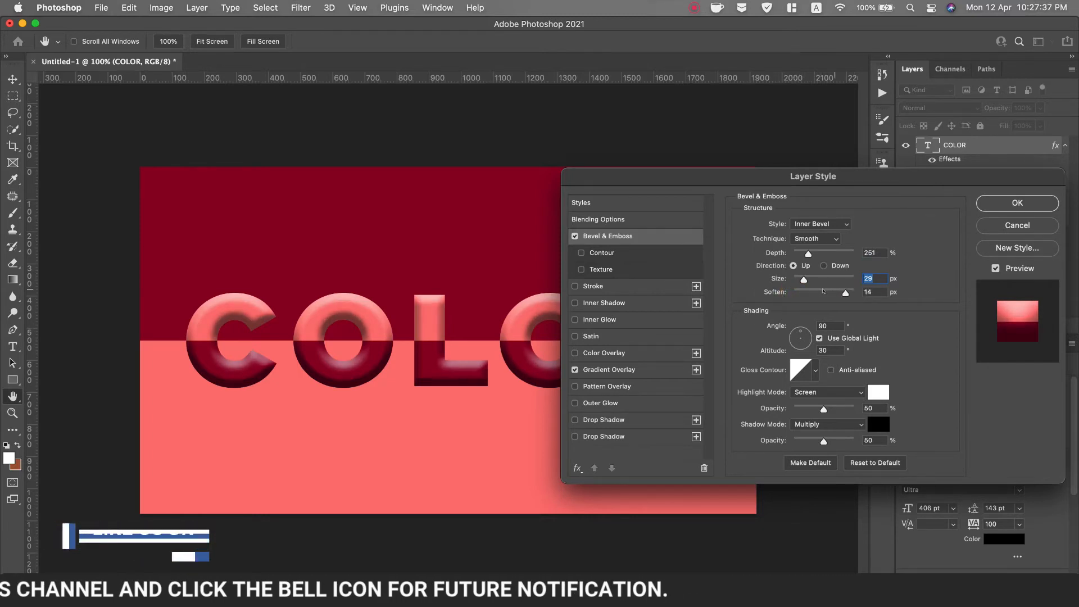
left_click_drag(855, 291, 822, 292)
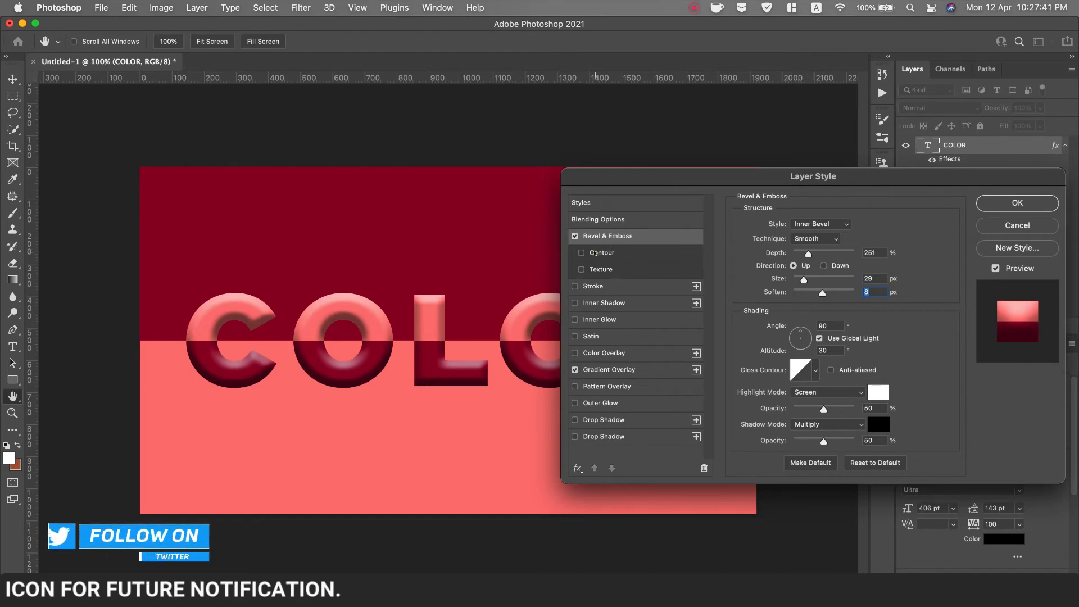
- Enable the bevel's Contour and set its range to 46%
left_click(599, 252)
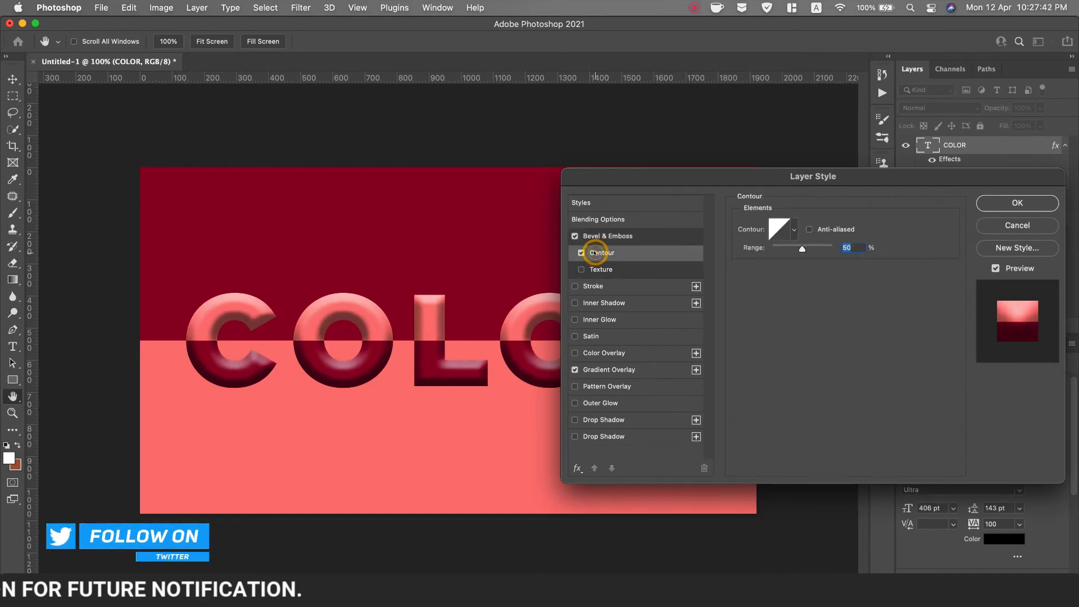
left_click(794, 231)
left_click(793, 235)
left_click_drag(795, 250, 853, 253)
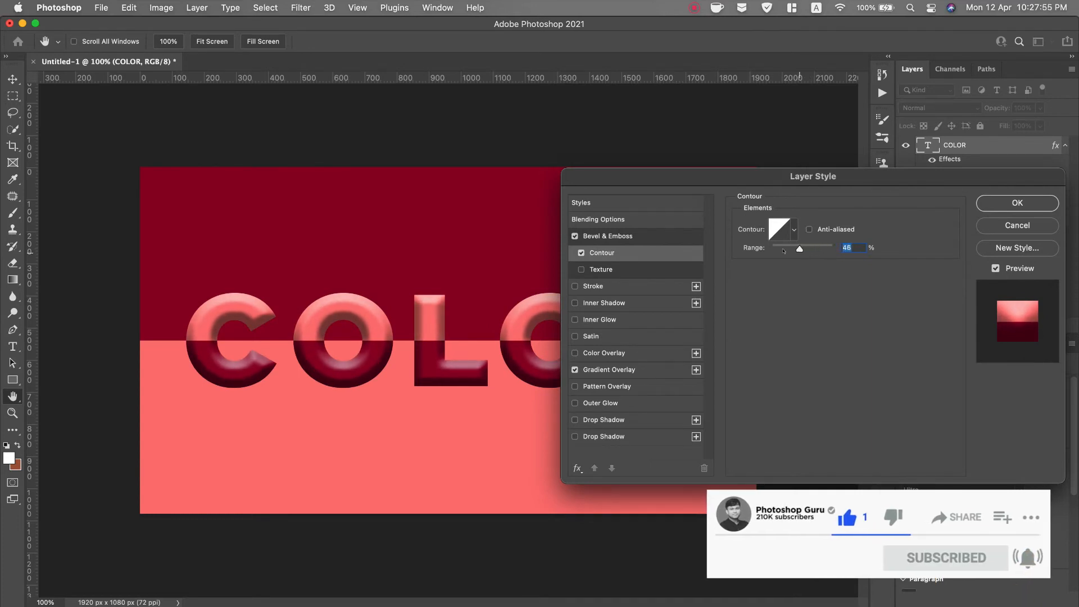
- Try a 29 px reversed gradient Stroke on the COLOR layer using the saved red preset, and disable the stroke
left_click(641, 291)
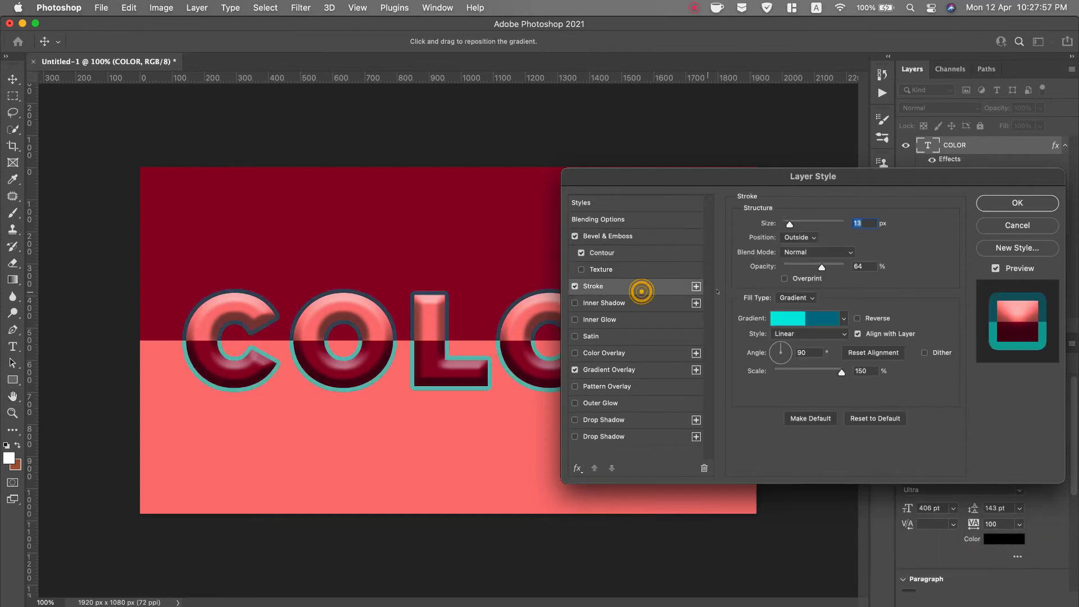
left_click(844, 319)
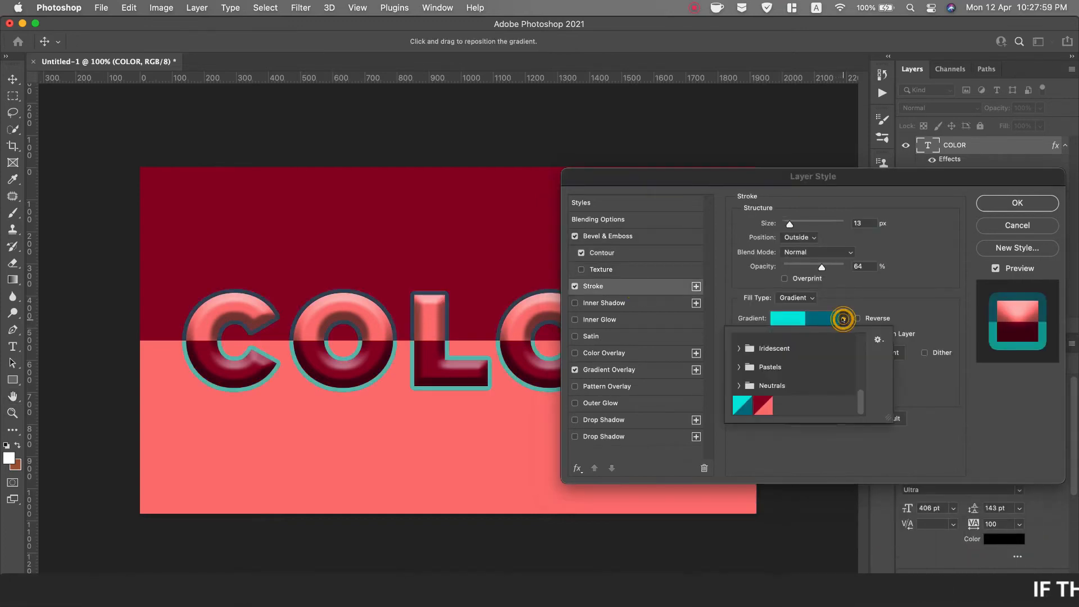
left_click(763, 400)
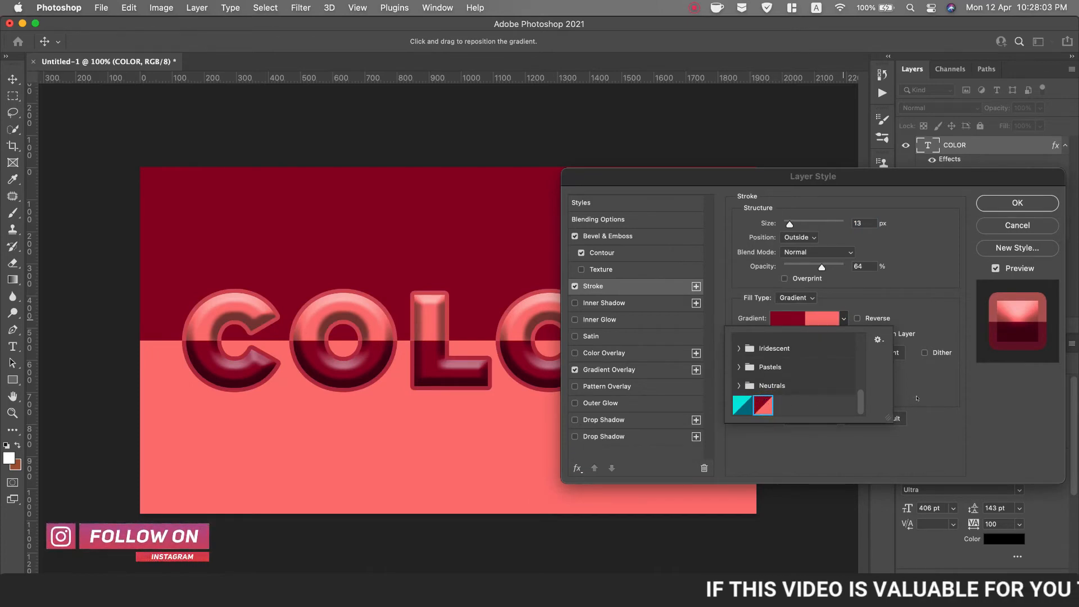
left_click(922, 397)
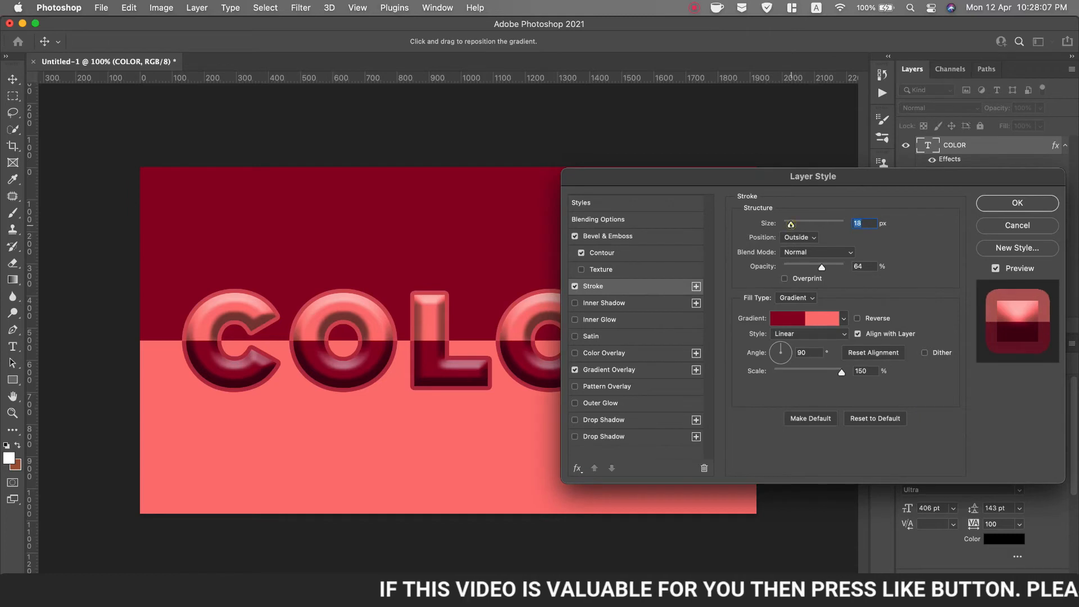
left_click_drag(791, 224, 793, 225)
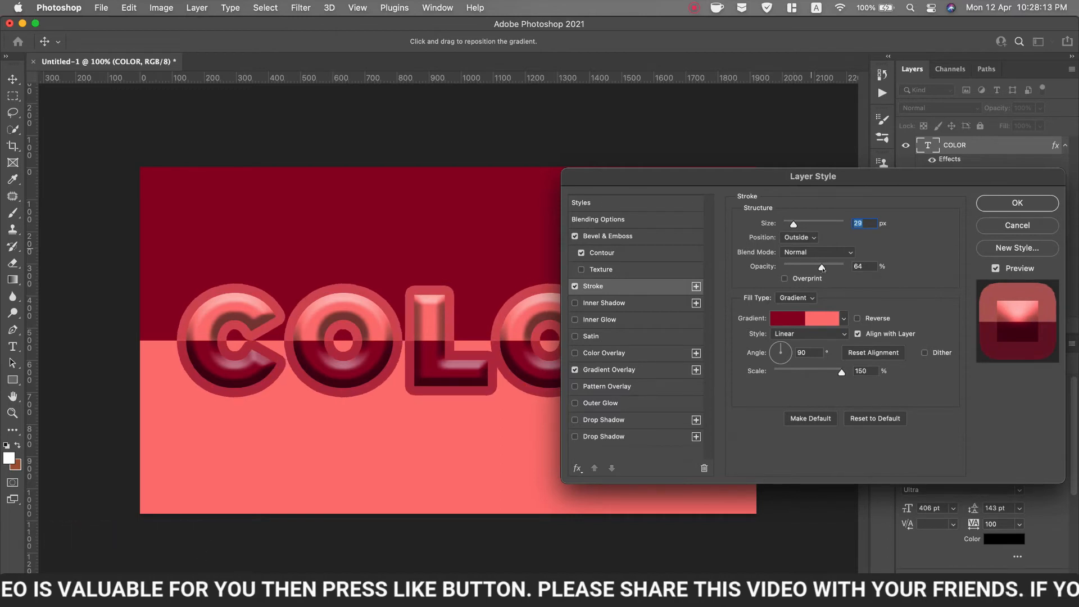
left_click(856, 318)
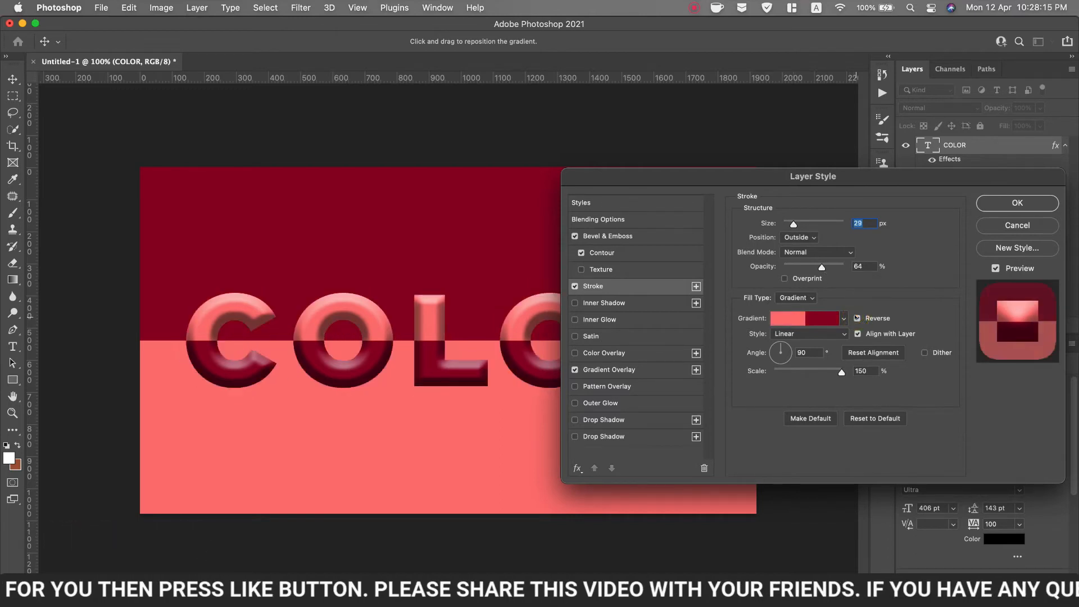
left_click(575, 287)
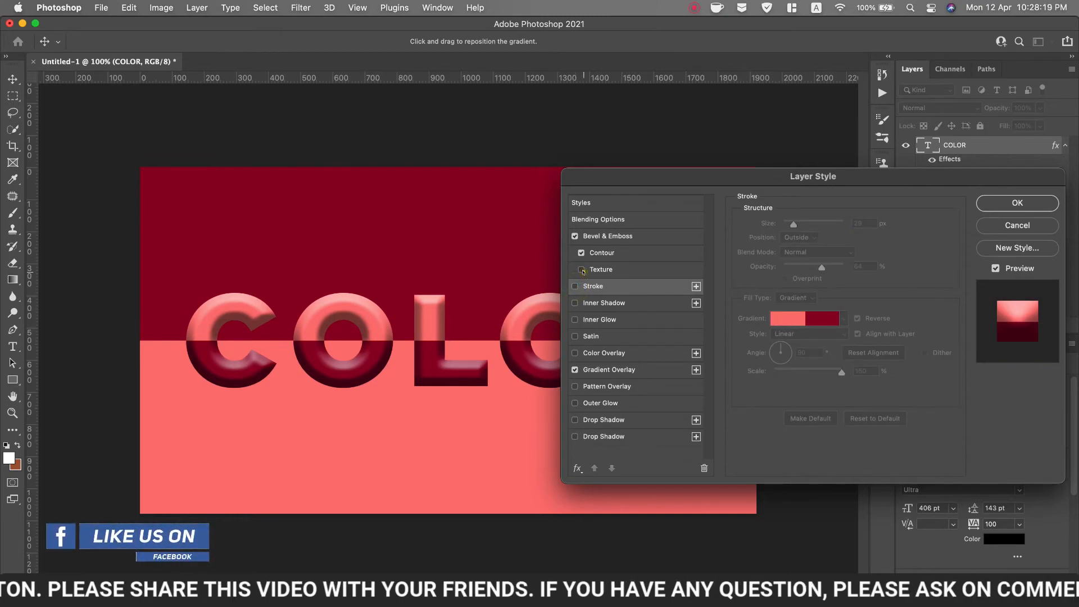
- Try several Water, Grass and Trees patterns as the bevel's Texture on the COLOR layer, and disable the texture
left_click(582, 271)
left_click(638, 274)
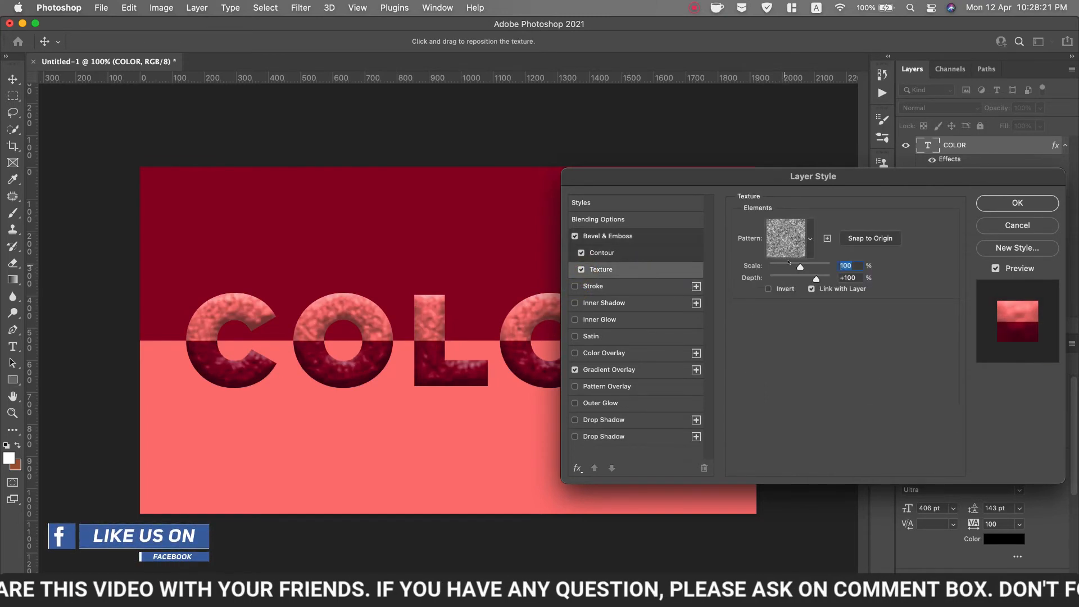
left_click(807, 250)
left_click(751, 338)
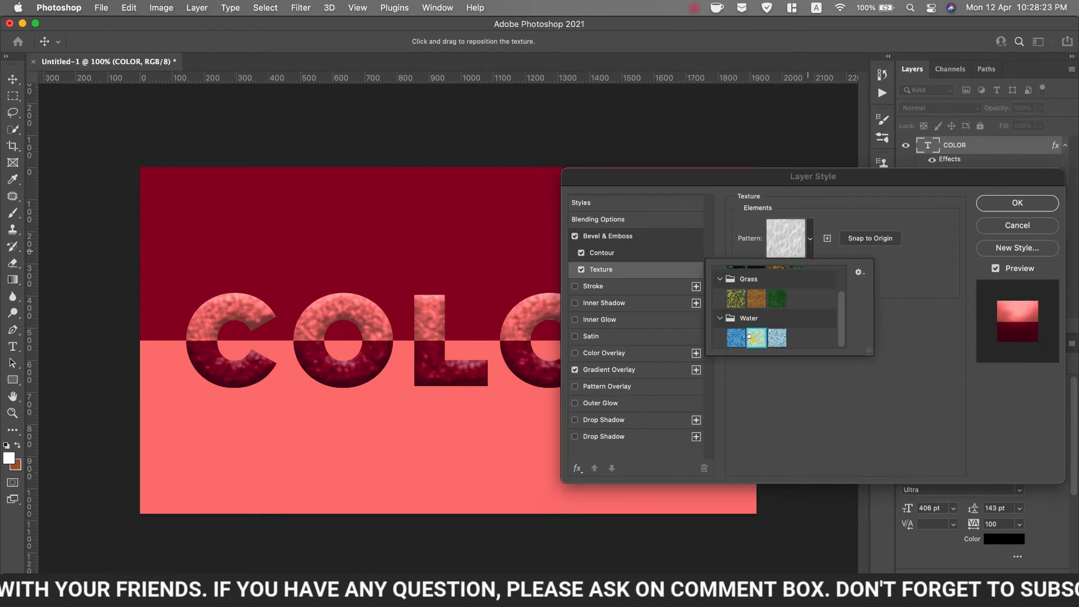
left_click(778, 338)
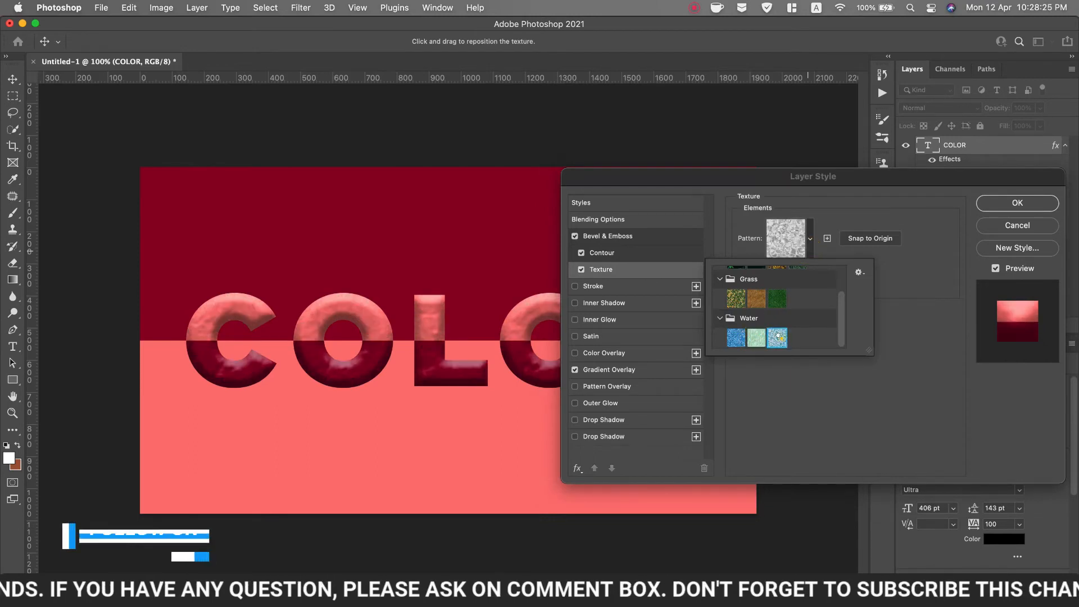
left_click(731, 297)
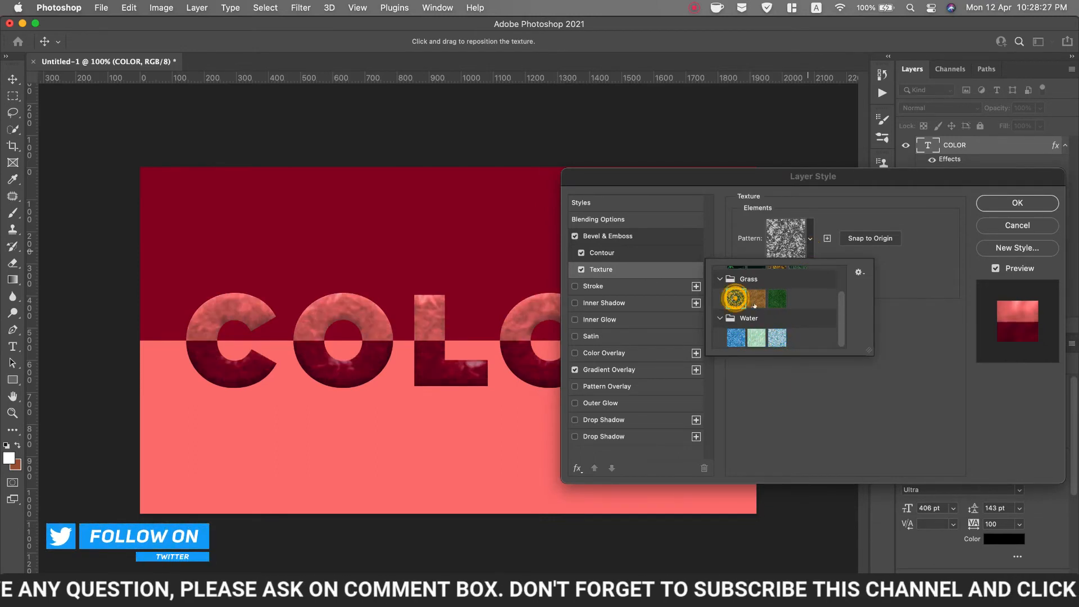
left_click(757, 298)
left_click(777, 299)
scroll(763, 318, "up", 1)
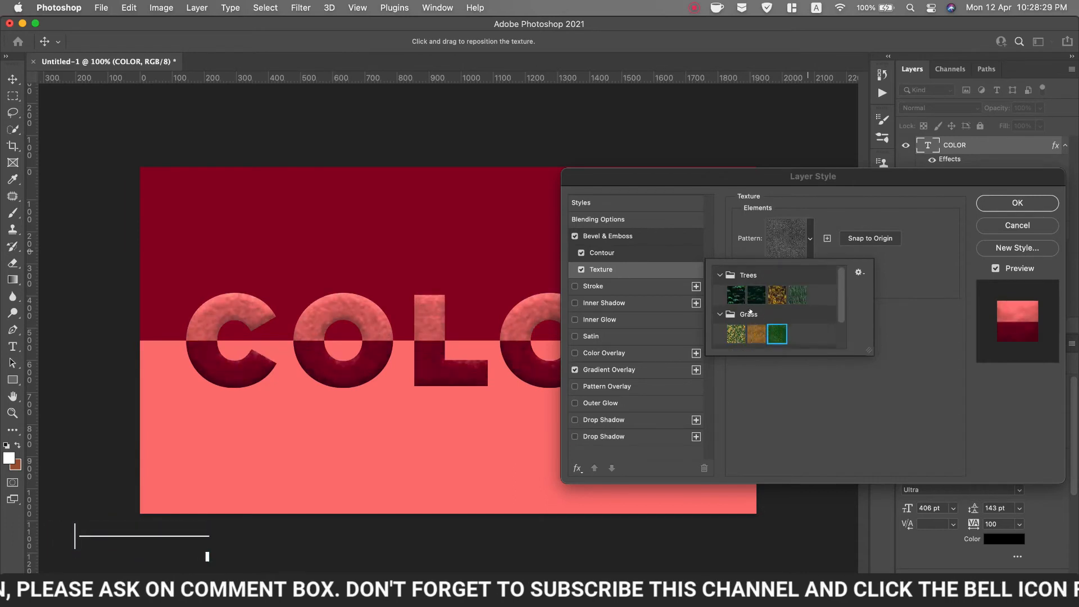
left_click(734, 292)
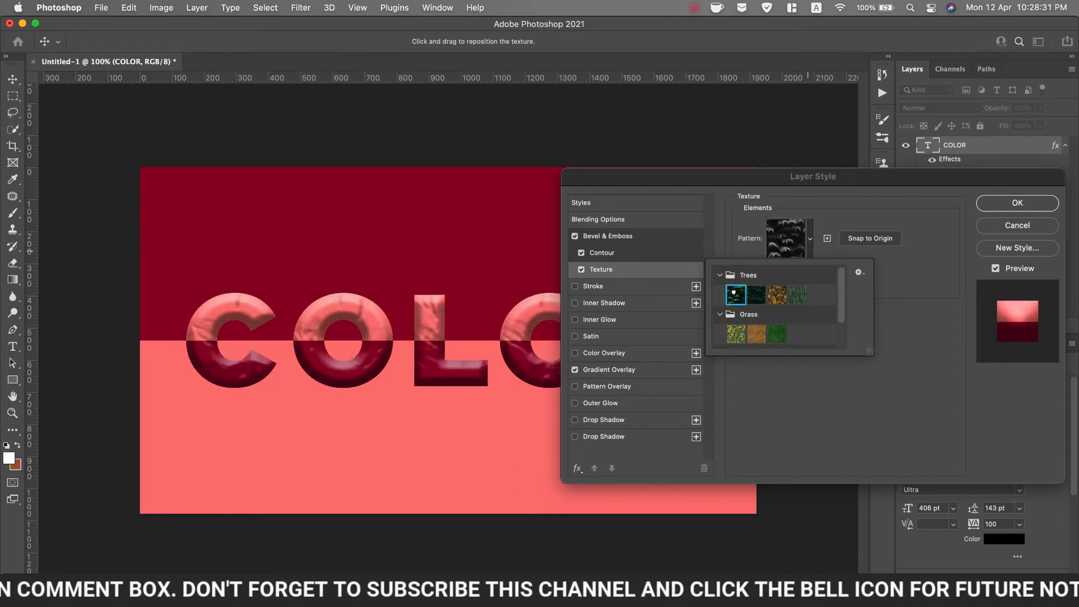
left_click(804, 383)
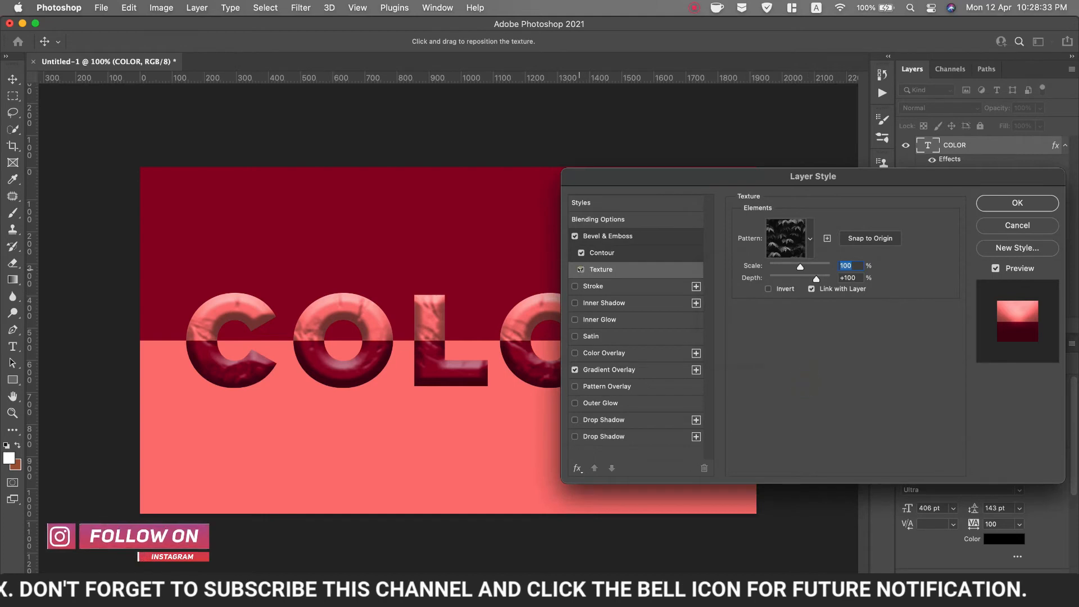
left_click(581, 269)
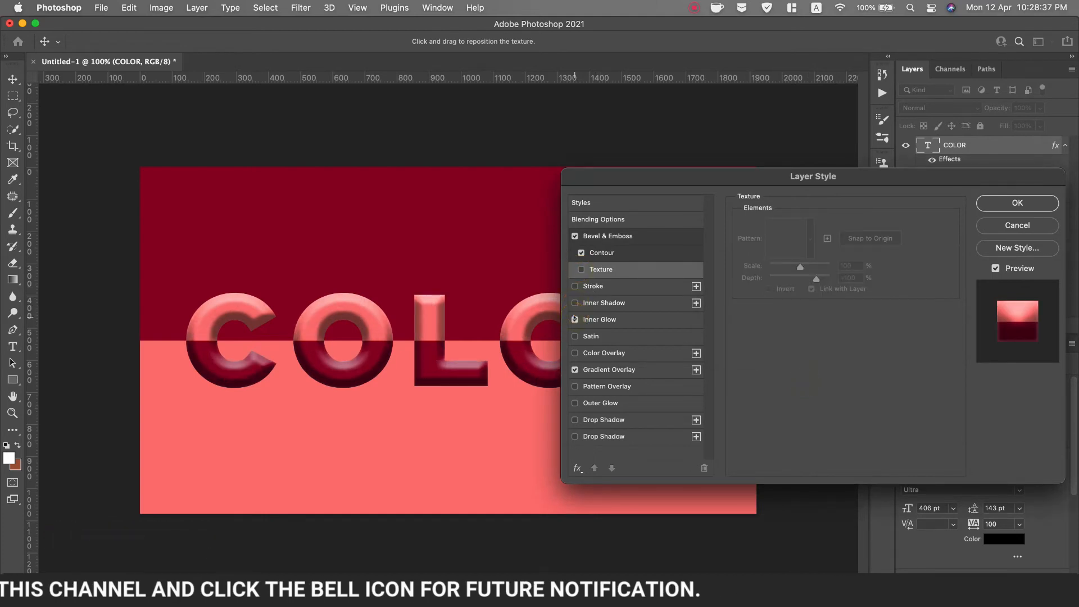
- Try an Inner Glow on the COLOR text with 55% opacity, 0% choke and 21 px size
left_click(611, 319)
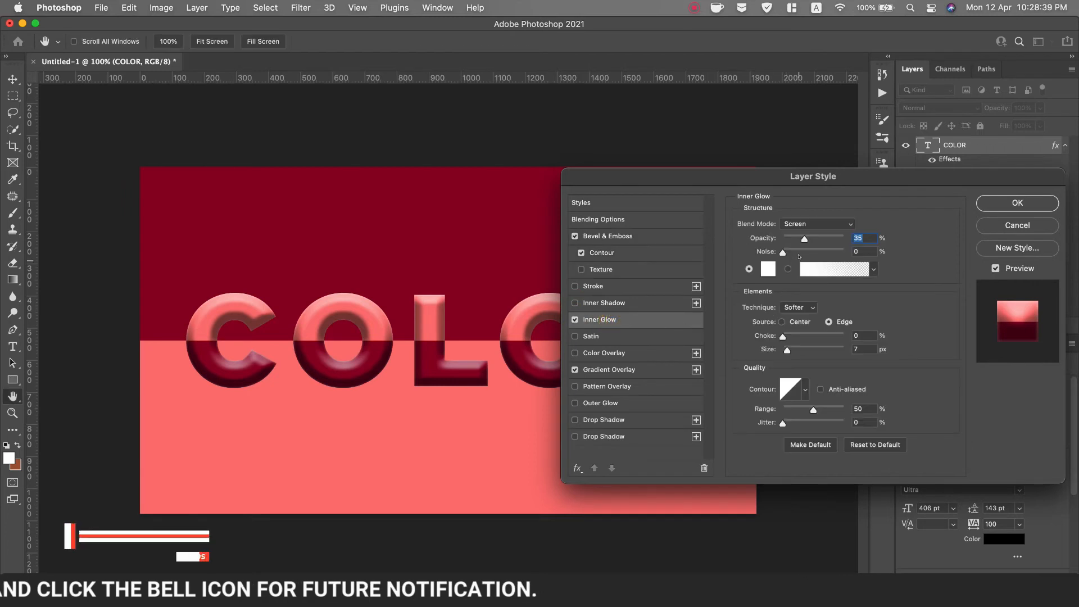
left_click_drag(805, 239, 808, 238)
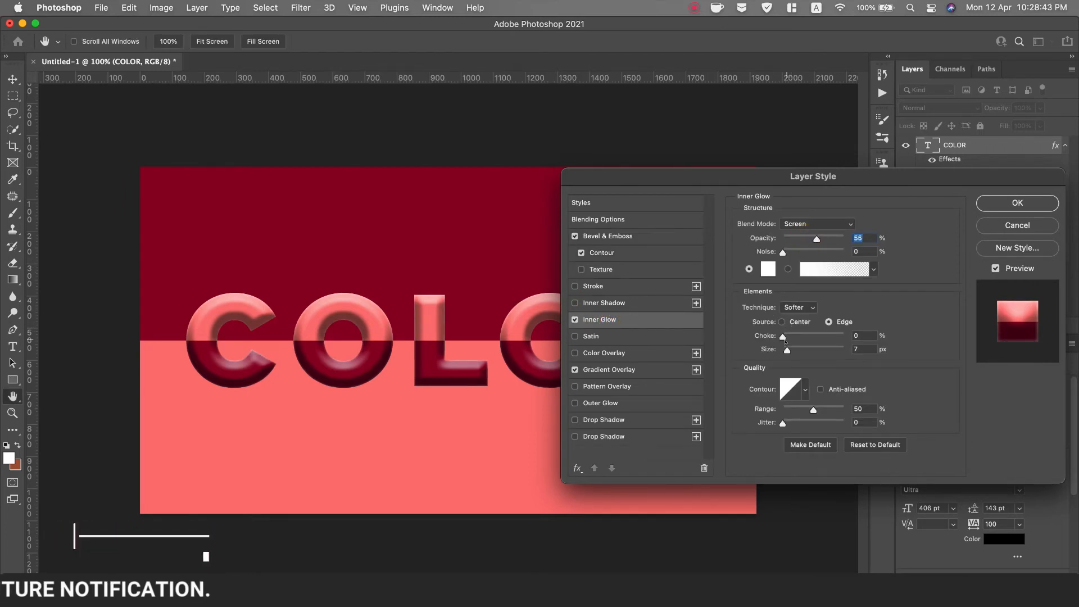
left_click_drag(787, 350, 790, 349)
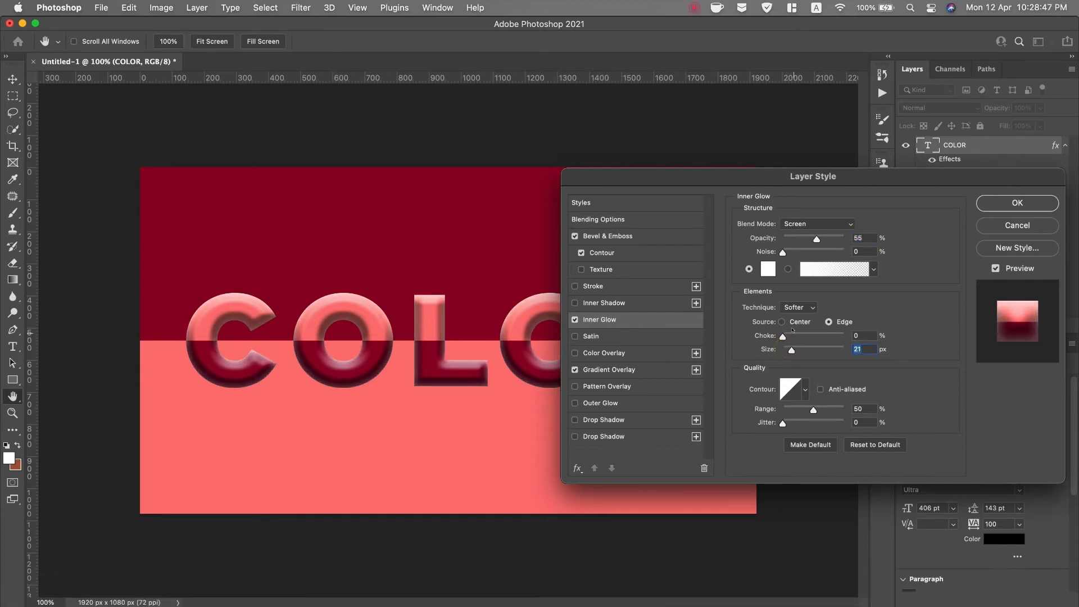
left_click(788, 336)
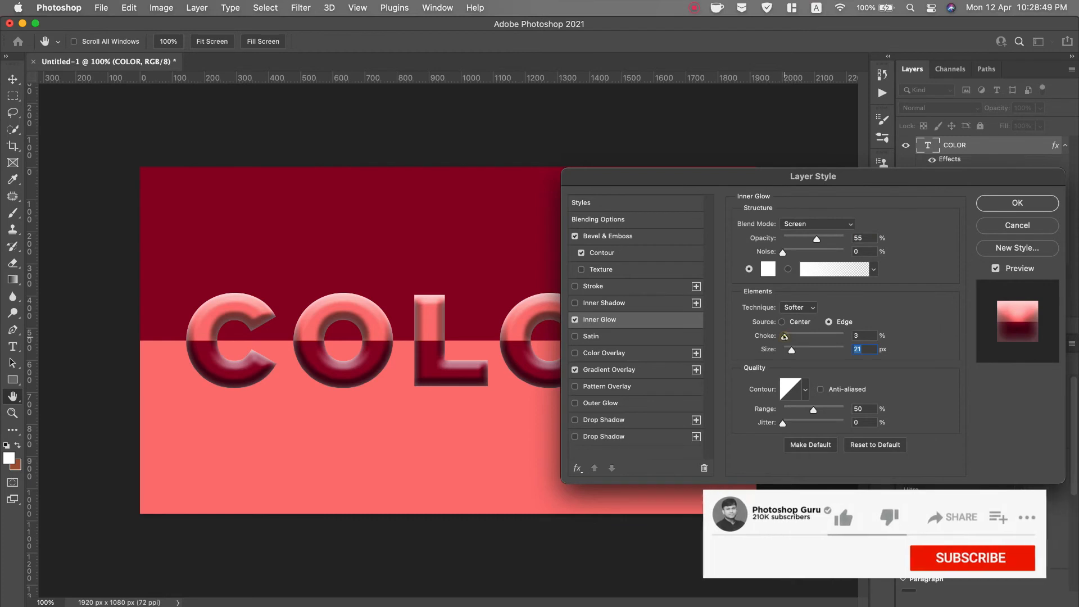
left_click_drag(788, 337, 769, 341)
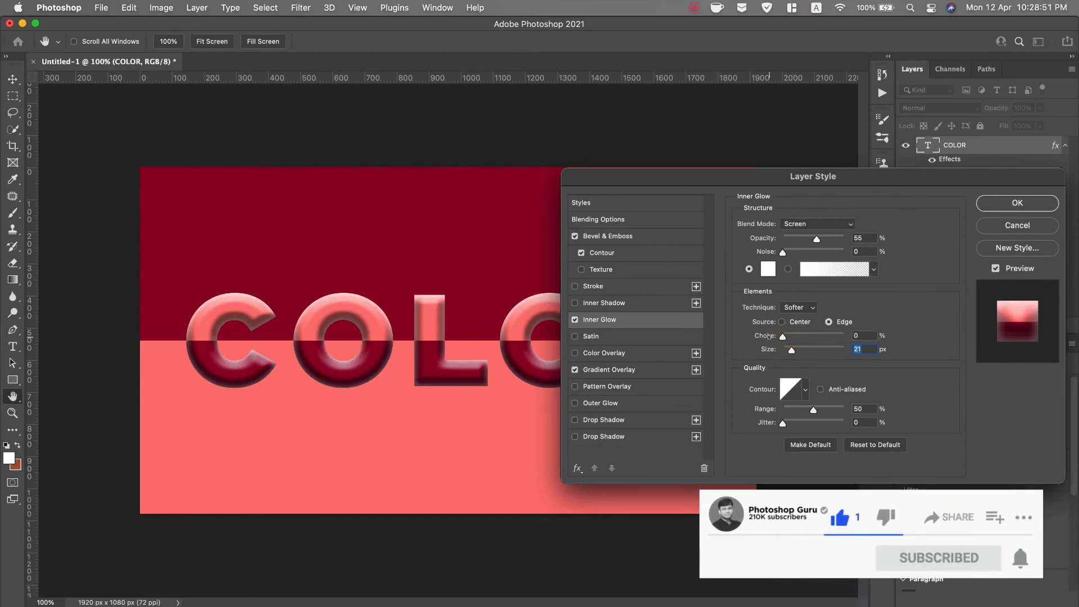
- Try out the different contour presets for the Inner Glow, ending on the rounded curve preset
left_click(805, 389)
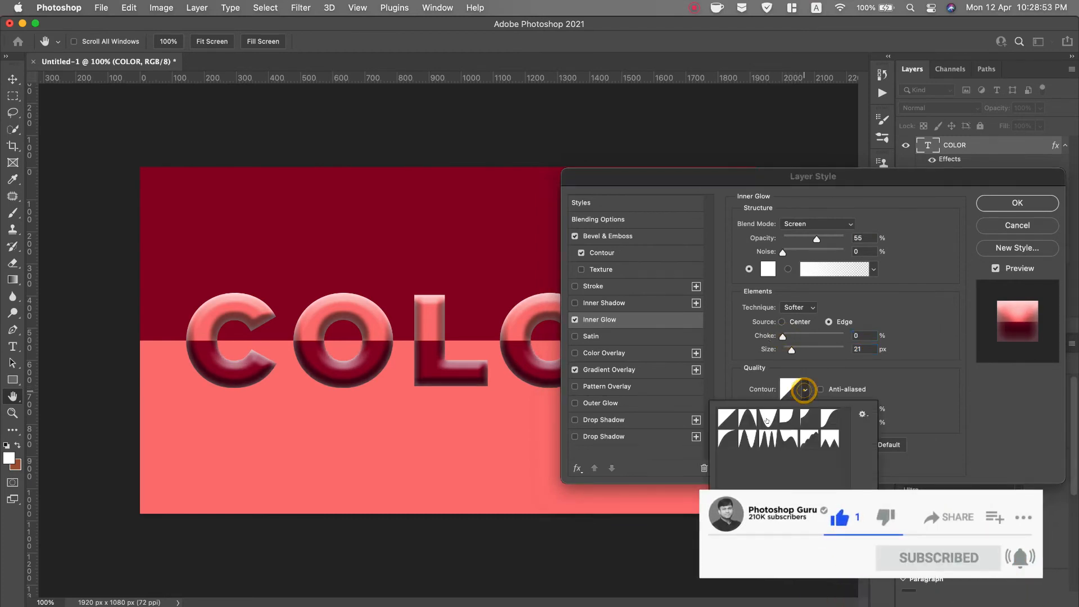
left_click(768, 419)
left_click(750, 420)
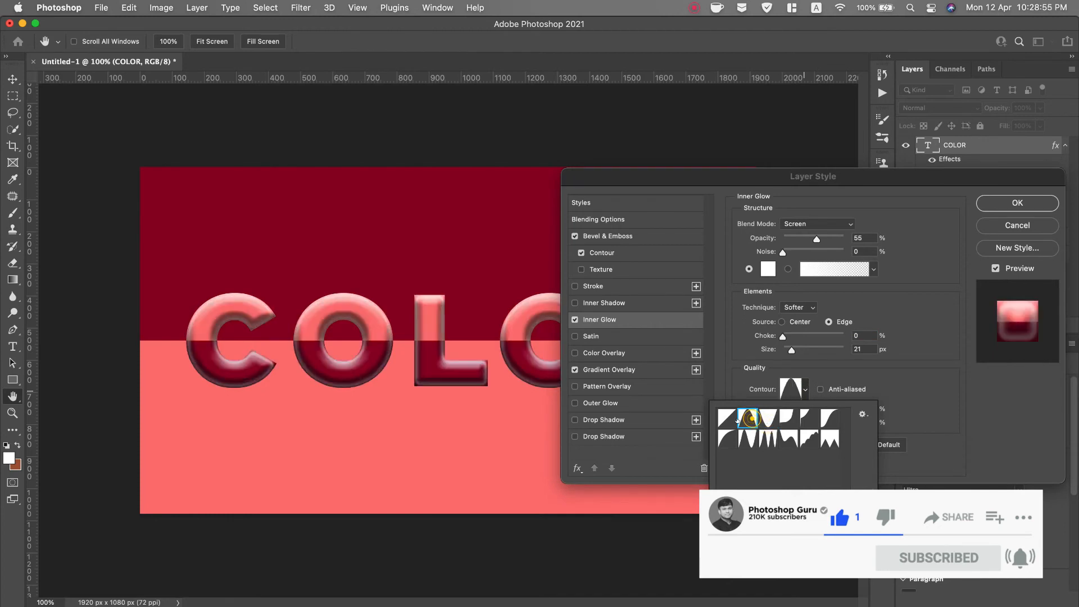
left_click(729, 420)
left_click(803, 424)
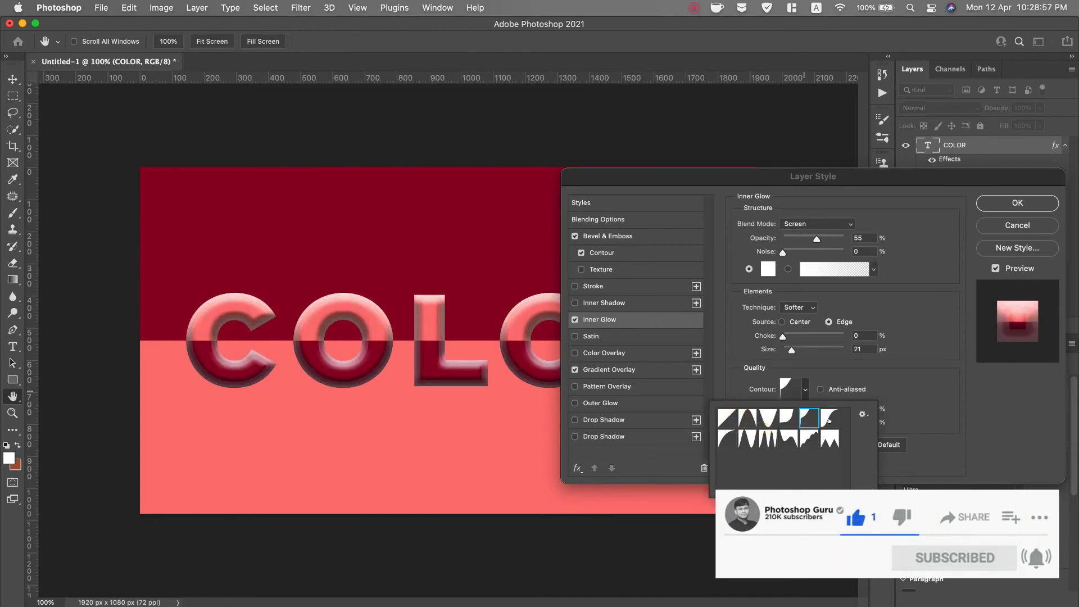
left_click(829, 420)
left_click(806, 439)
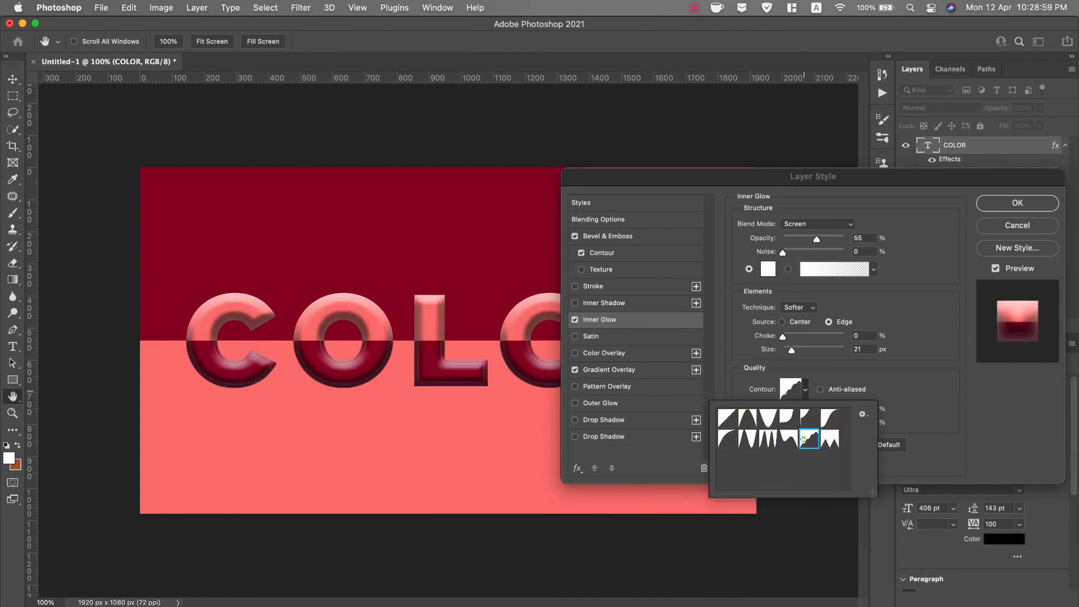
left_click(829, 439)
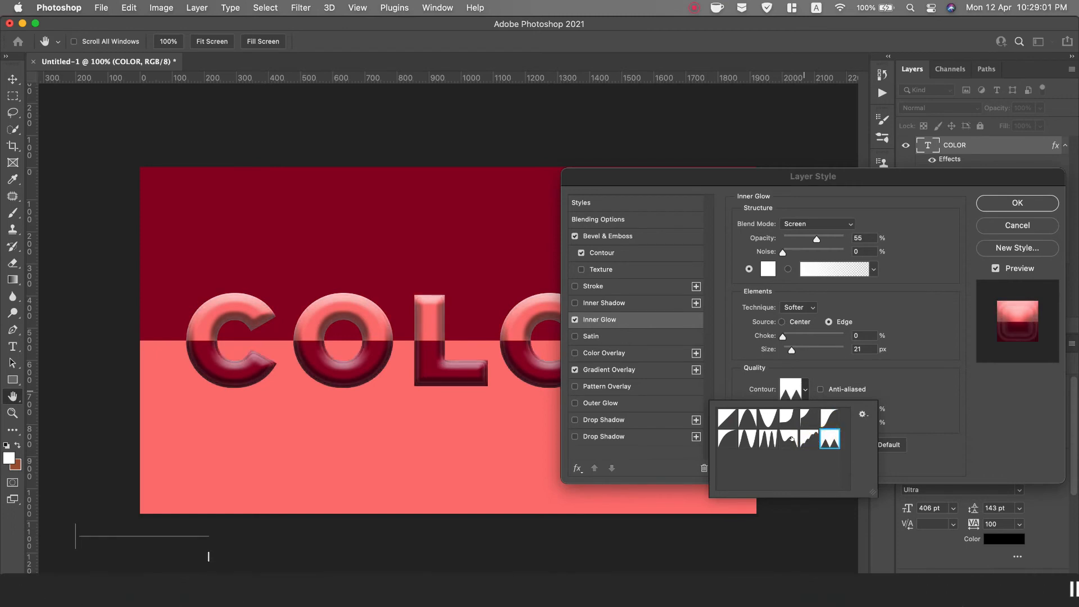
left_click(789, 438)
left_click(770, 438)
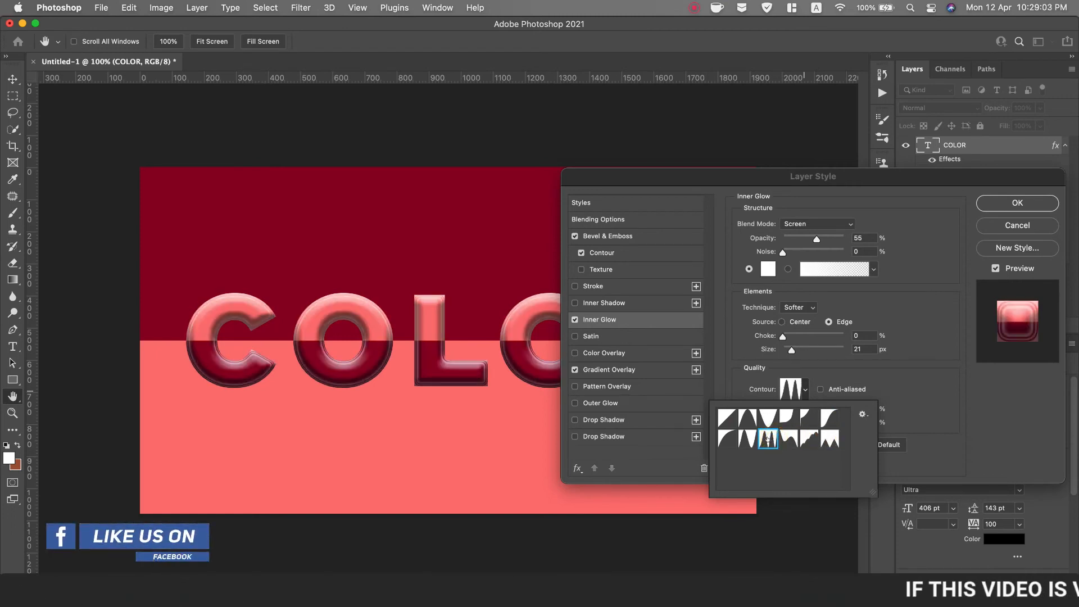
left_click(750, 439)
left_click(725, 440)
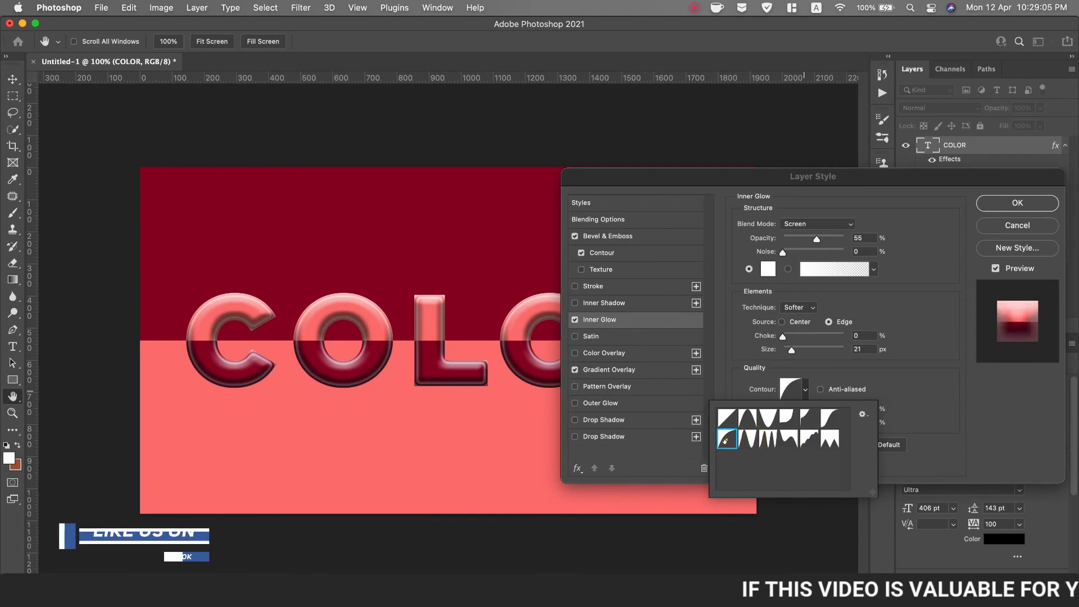
- Disable the Inner Glow, and briefly try the Satin effect before turning it off as well
left_click(585, 320)
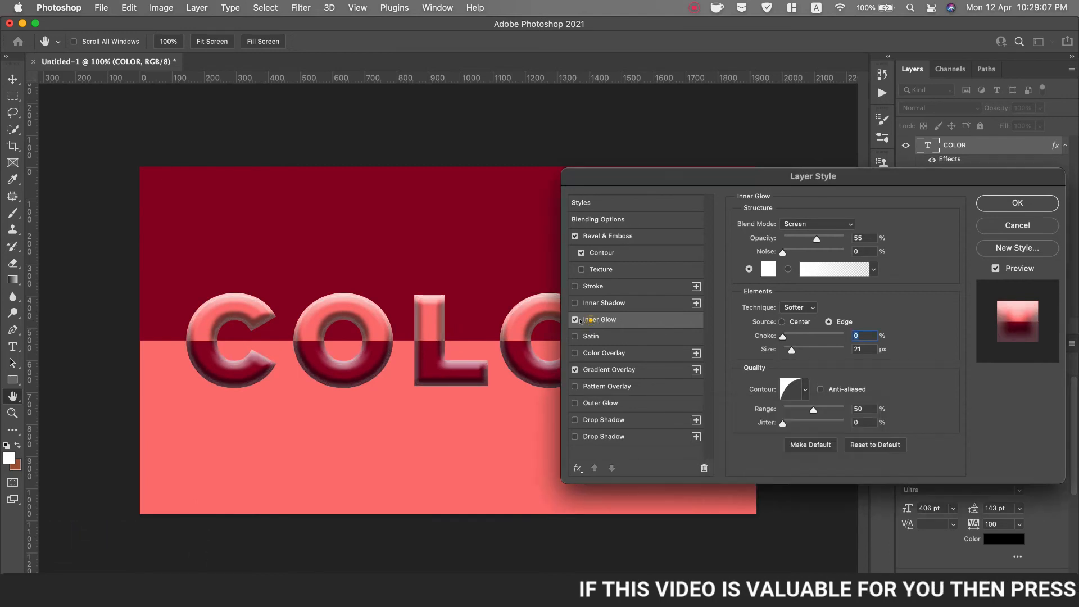
left_click(575, 320)
left_click(574, 336)
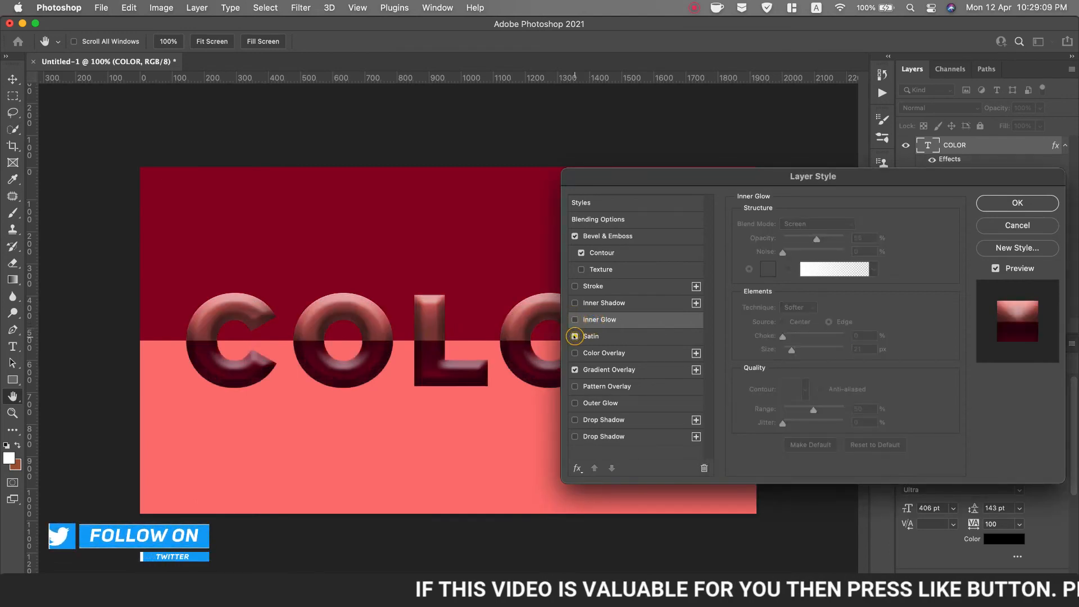
left_click(574, 336)
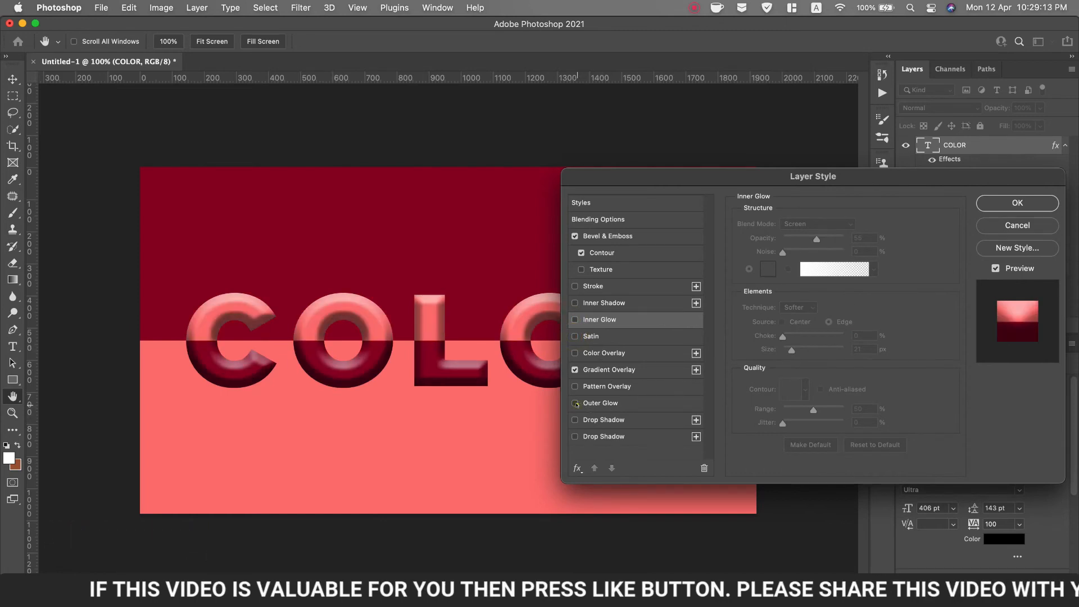
- Try an Outer Glow with the saved red gradient preset, 67% opacity and 0 px size, and disable the glow
left_click(575, 404)
left_click(601, 404)
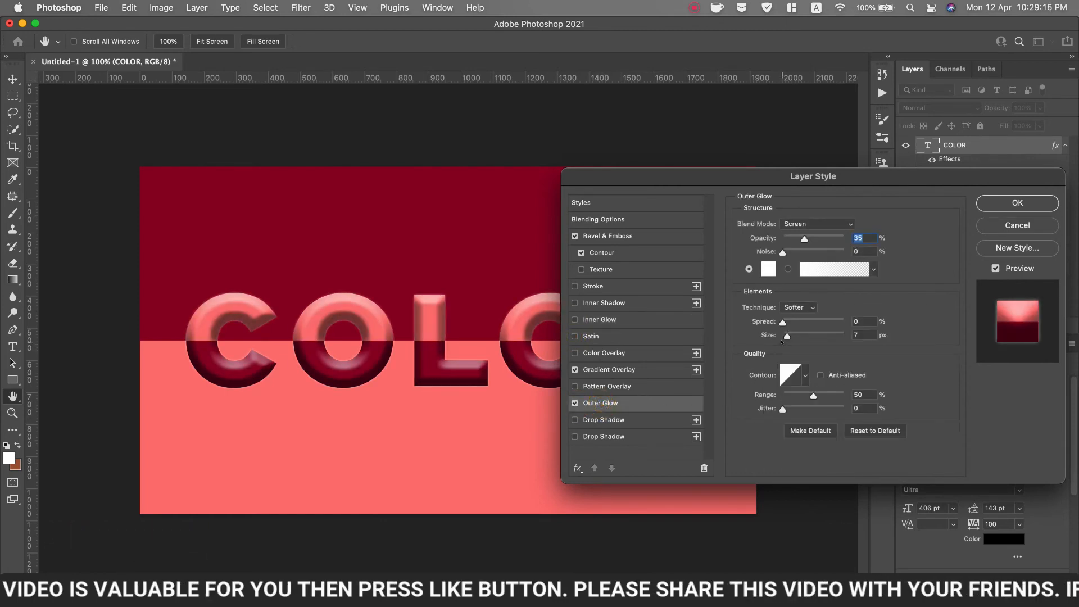
left_click_drag(804, 239, 813, 239)
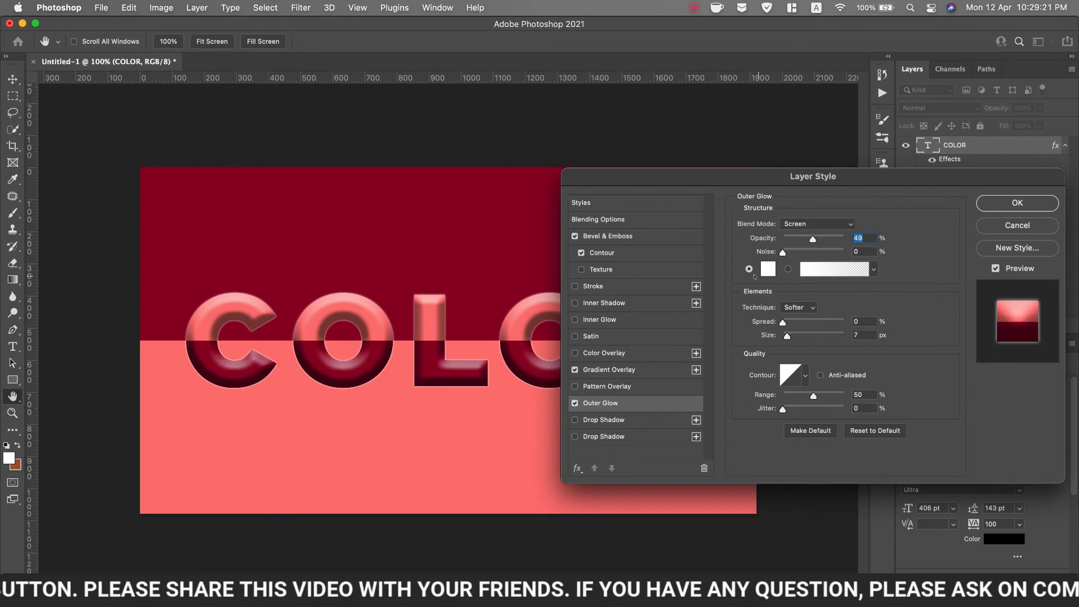
left_click(873, 269)
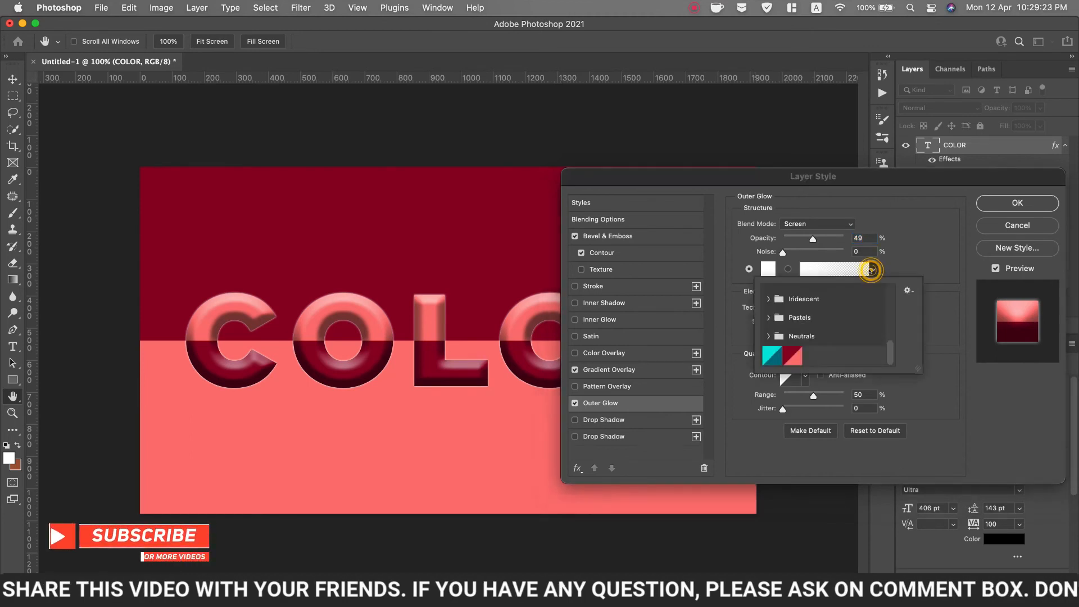
left_click(792, 355)
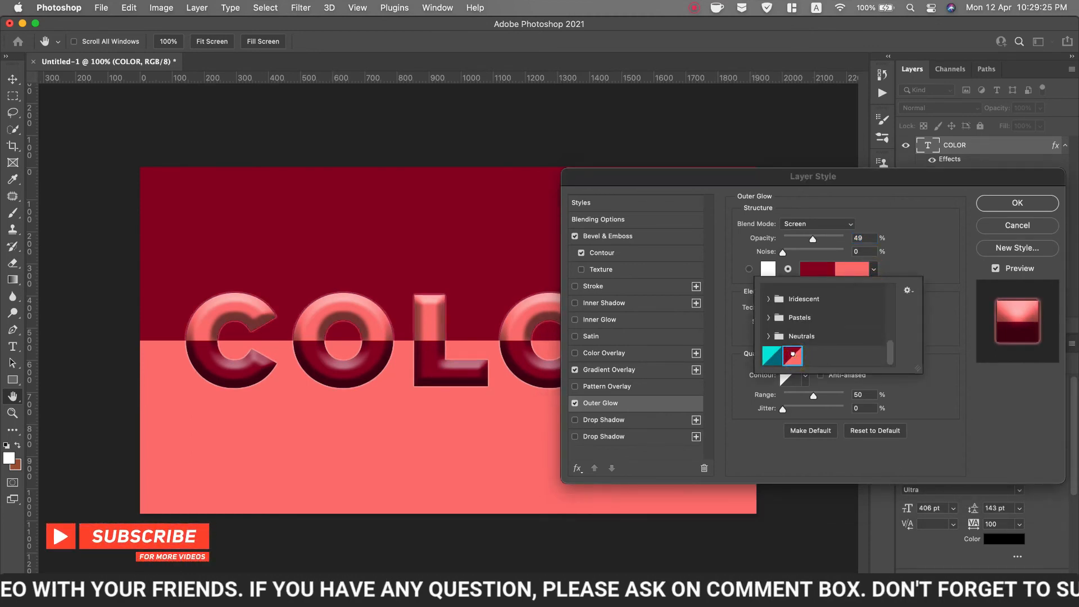
key("Return")
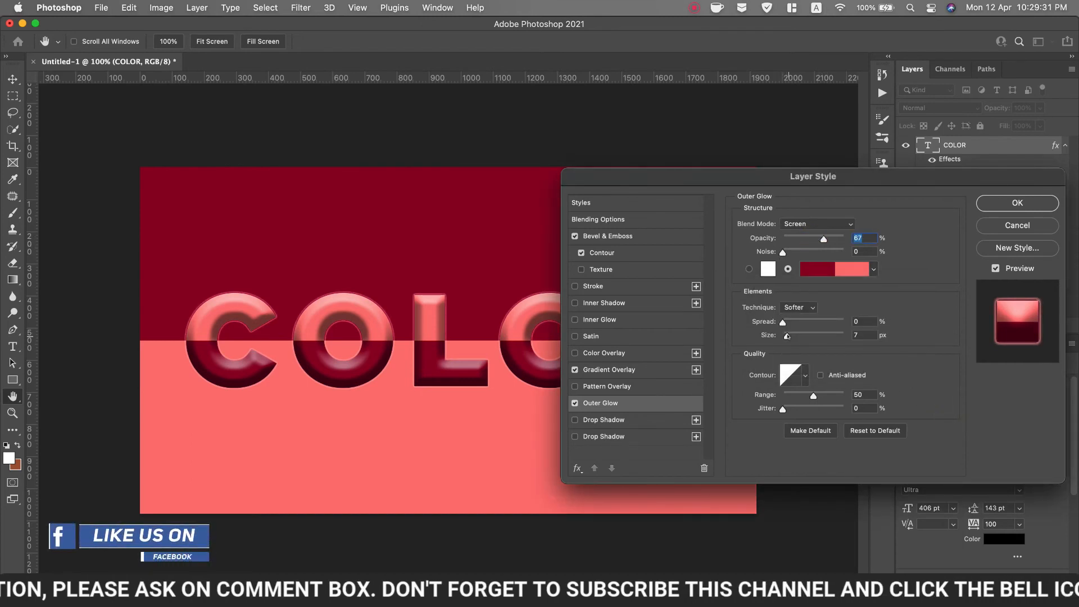
left_click_drag(787, 336, 783, 335)
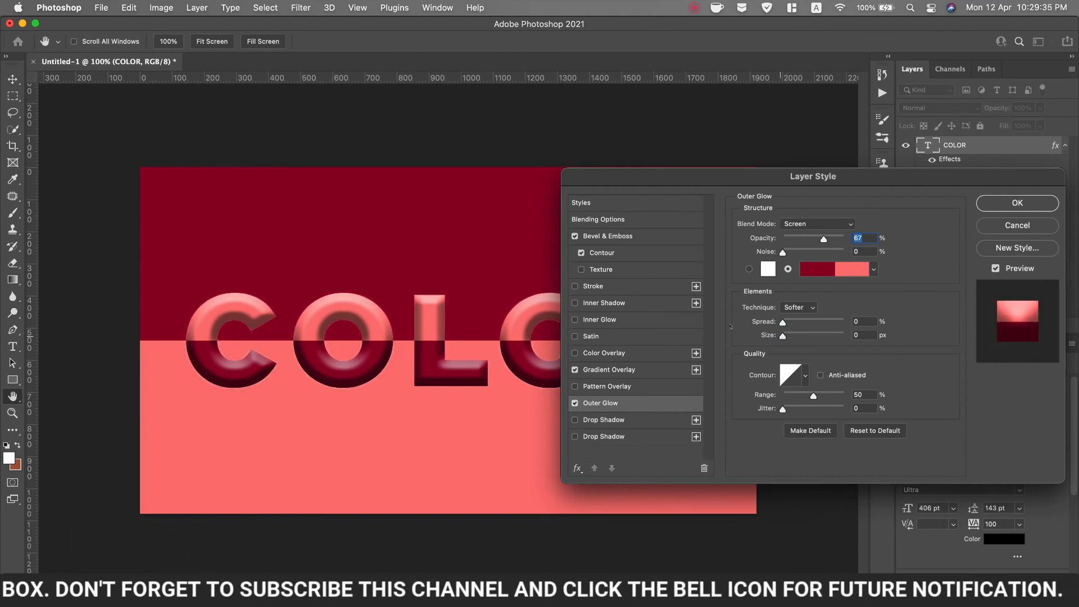
left_click(575, 403)
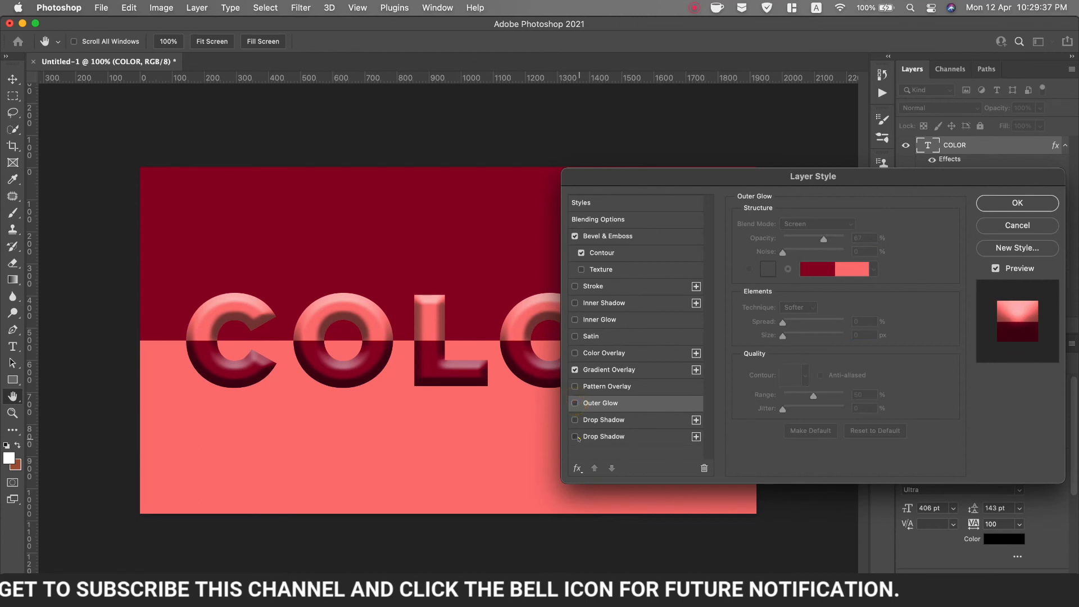
- Add a Drop Shadow to the COLOR text with 35% opacity, 25 px distance, 0% spread and 21 px size, and apply the layer style
left_click(576, 436)
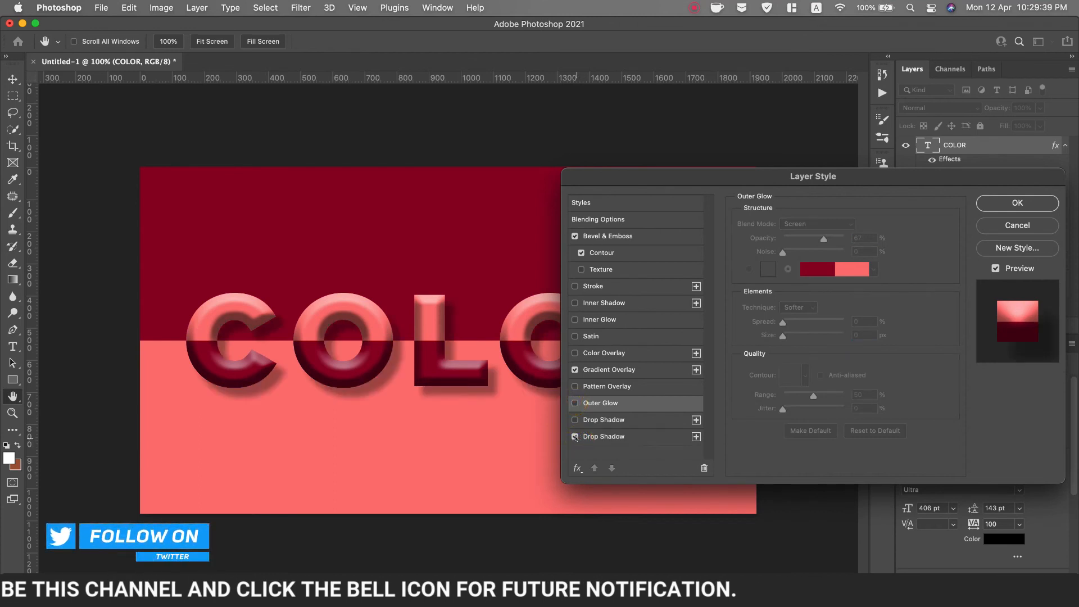
left_click(639, 438)
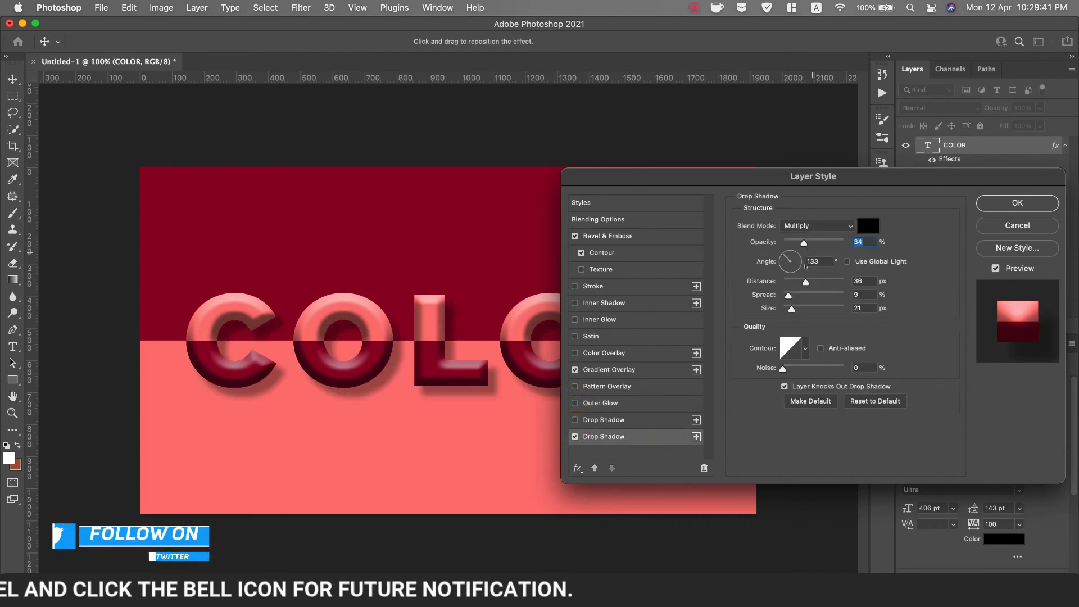
left_click_drag(806, 281, 791, 309)
left_click_drag(804, 243, 806, 243)
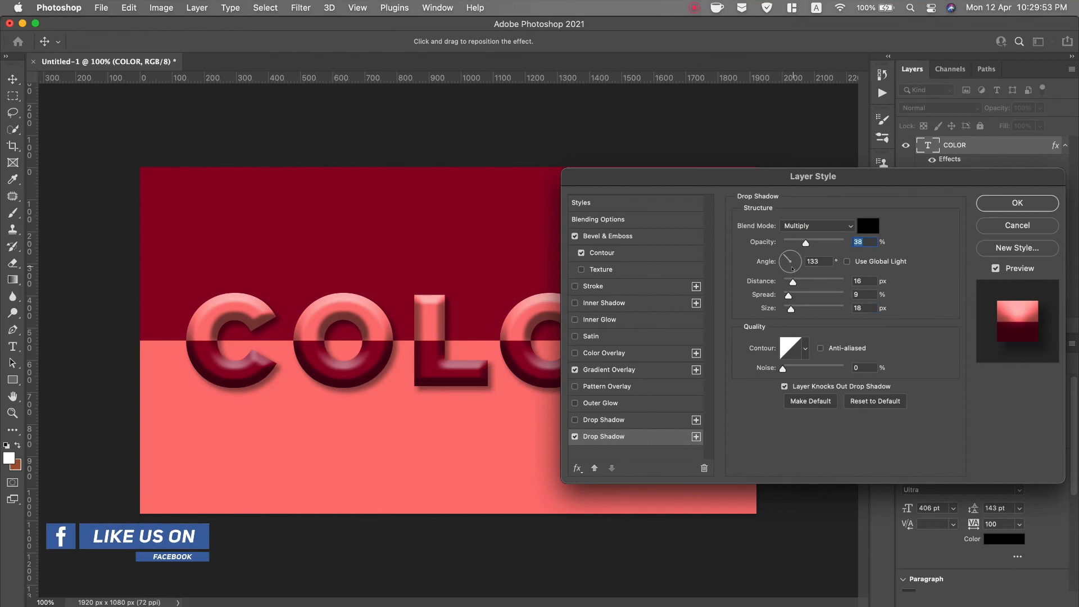
mouse_move(789, 295)
left_mouse_down()
mouse_move(779, 295)
mouse_move(798, 282)
left_mouse_up()
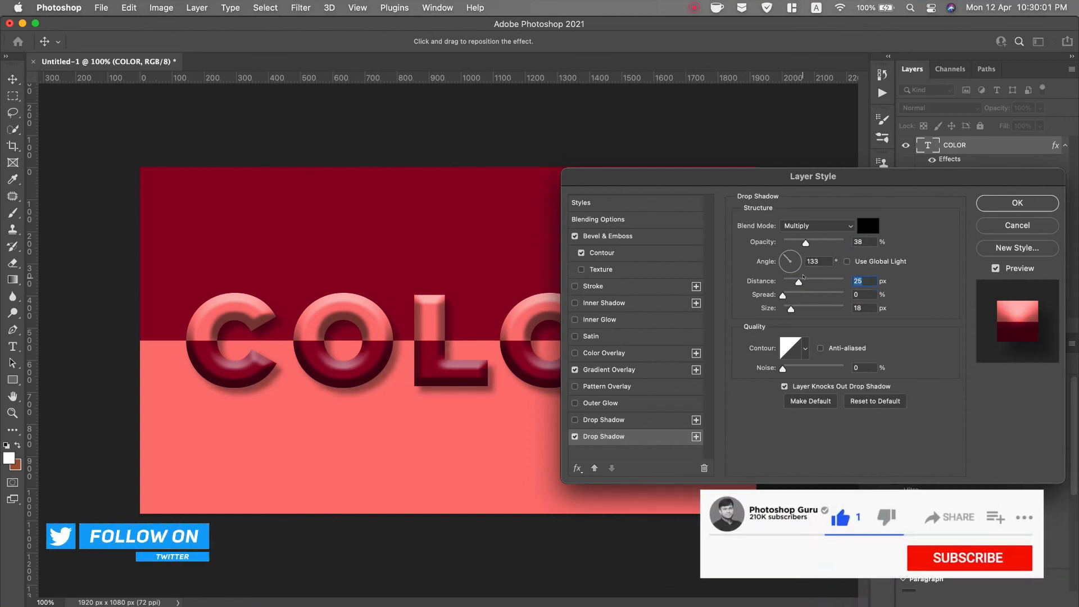
left_click_drag(806, 242, 805, 243)
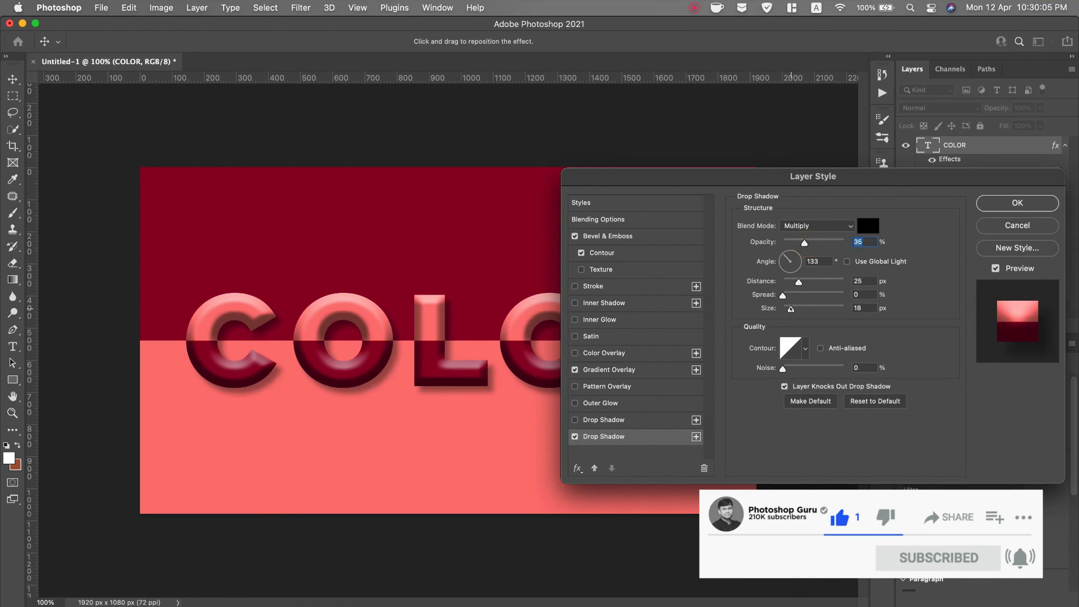
left_click_drag(791, 309, 792, 309)
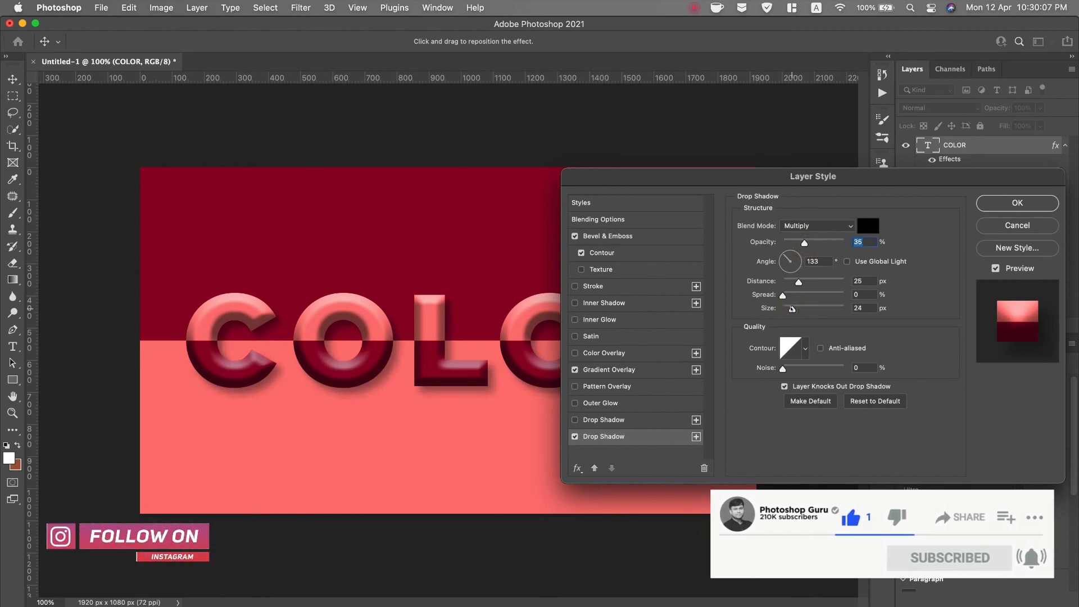
left_click_drag(792, 309, 792, 308)
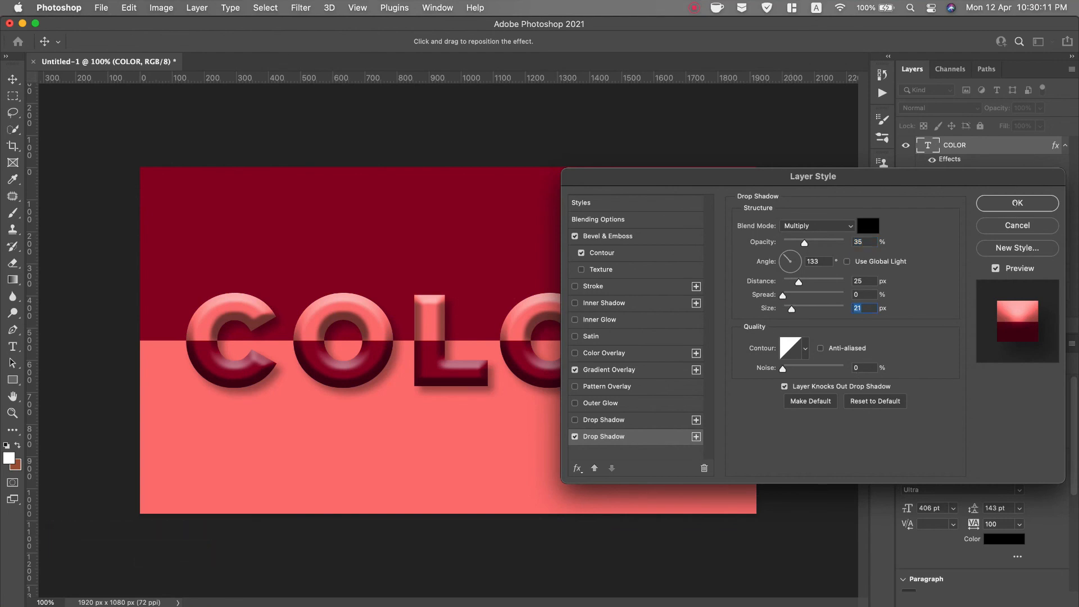
left_click(1016, 205)
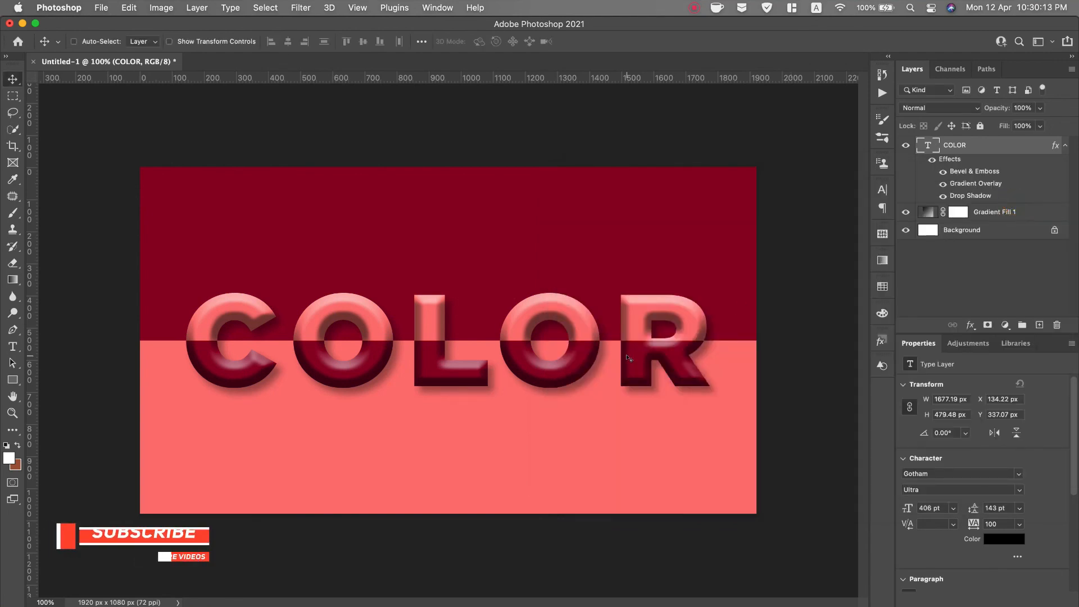